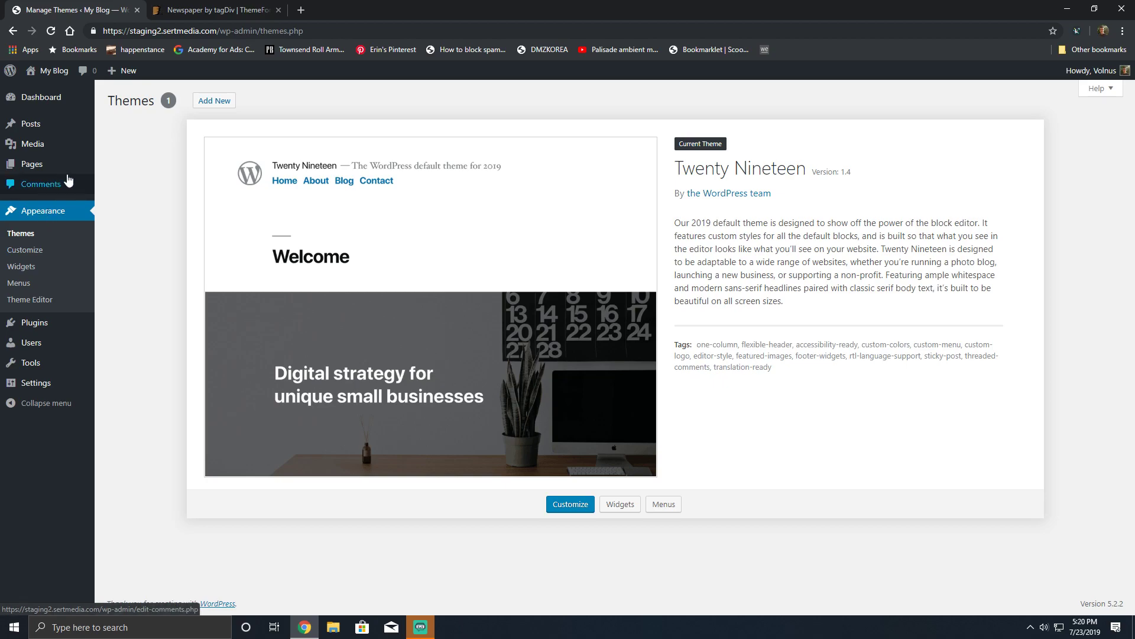
# Switch to the 'Newspaper by tagDiv | ThemeForest' browser tab
pyautogui.click(210, 5)
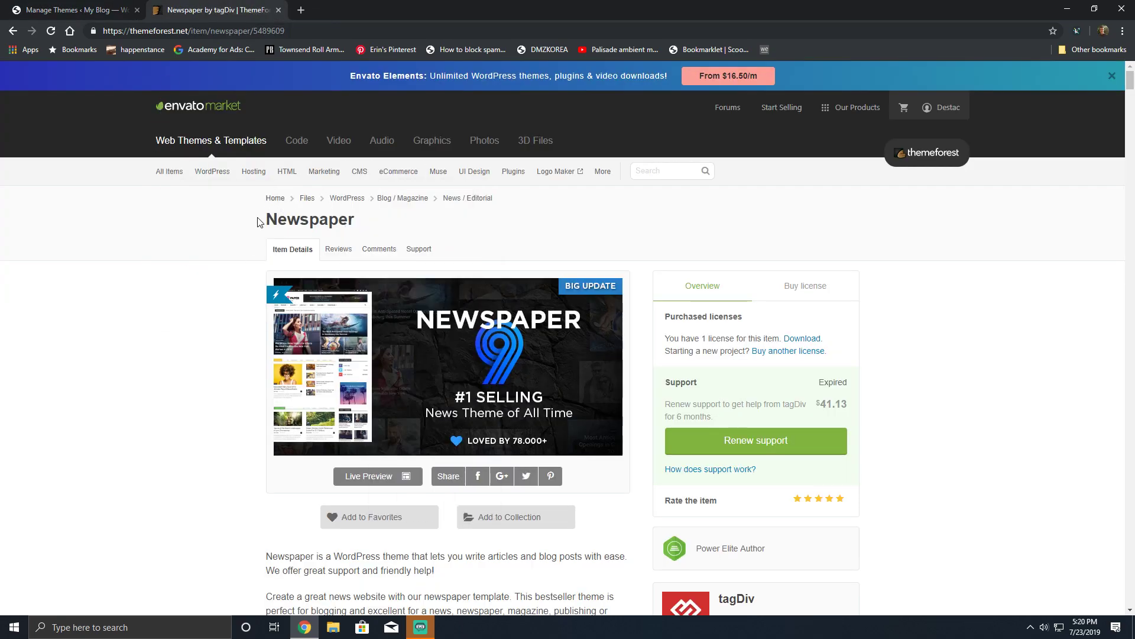
pyautogui.moveTo(262, 218); pyautogui.dragTo(351, 220)
pyautogui.scroll(-5, 188, 308)
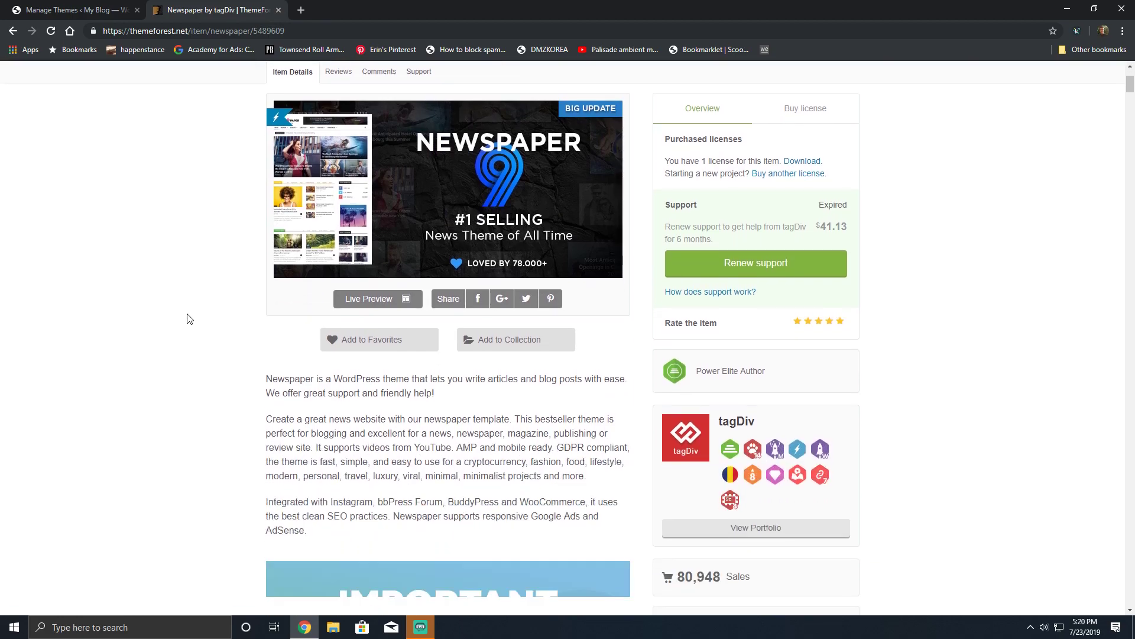
pyautogui.scroll(-7, 910, 359)
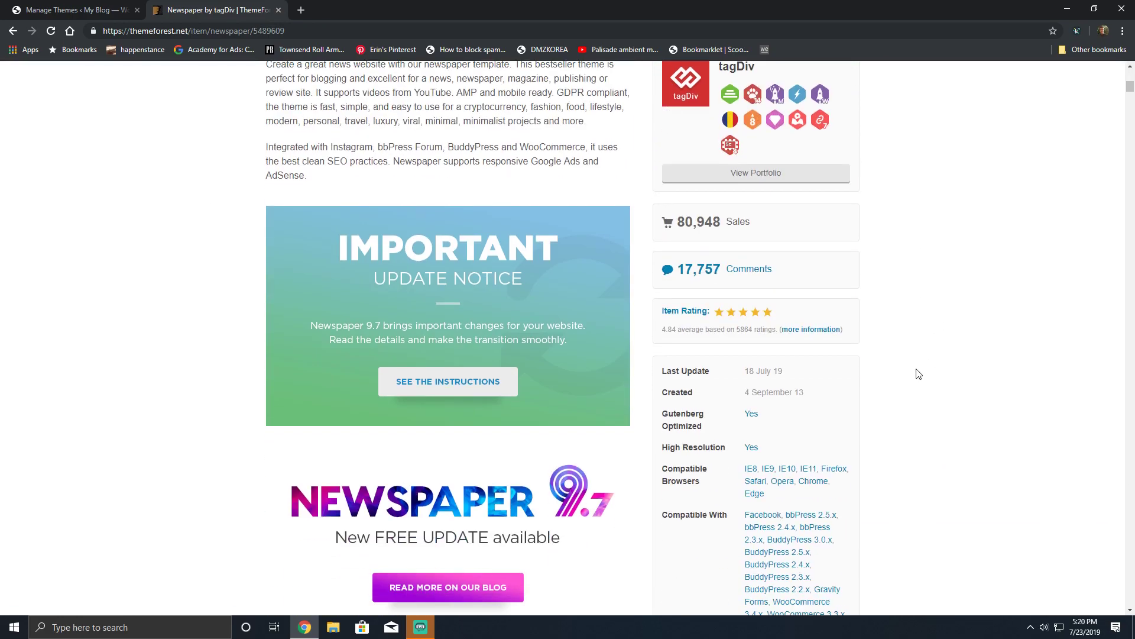
pyautogui.scroll(-5, 857, 343)
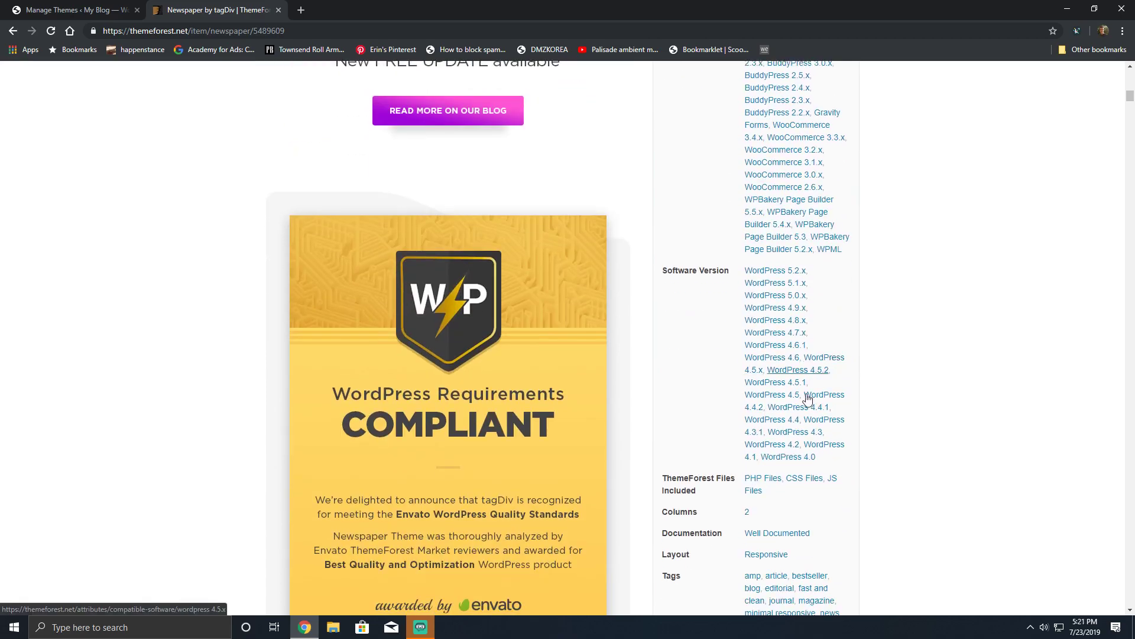
pyautogui.scroll(-5, 709, 390)
pyautogui.scroll(20, 170, 363)
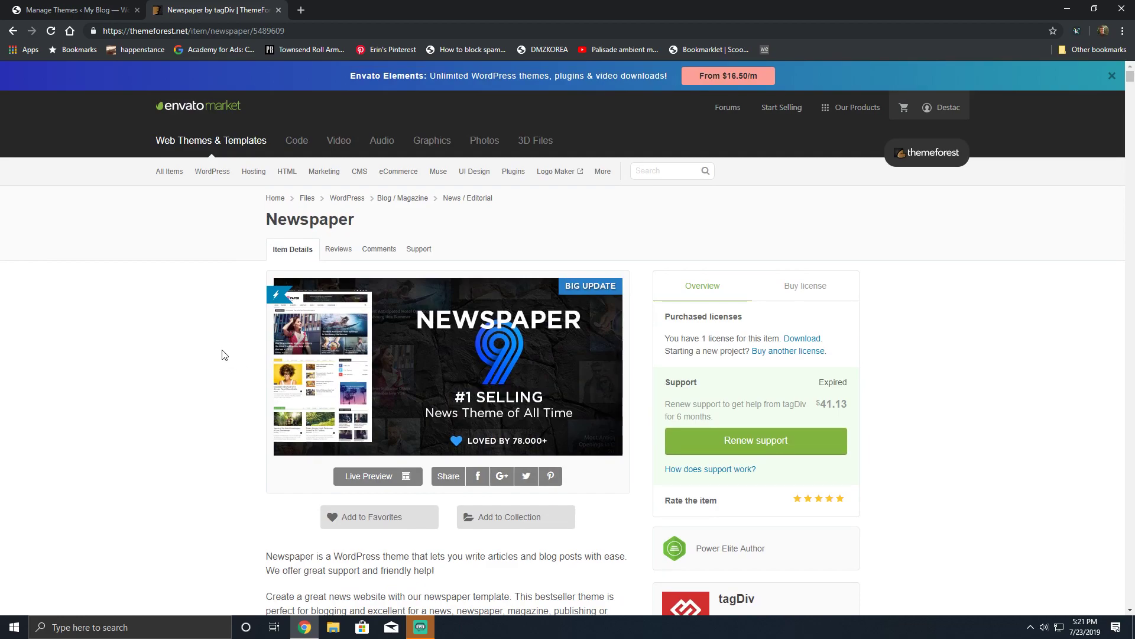
pyautogui.click(77, 10)
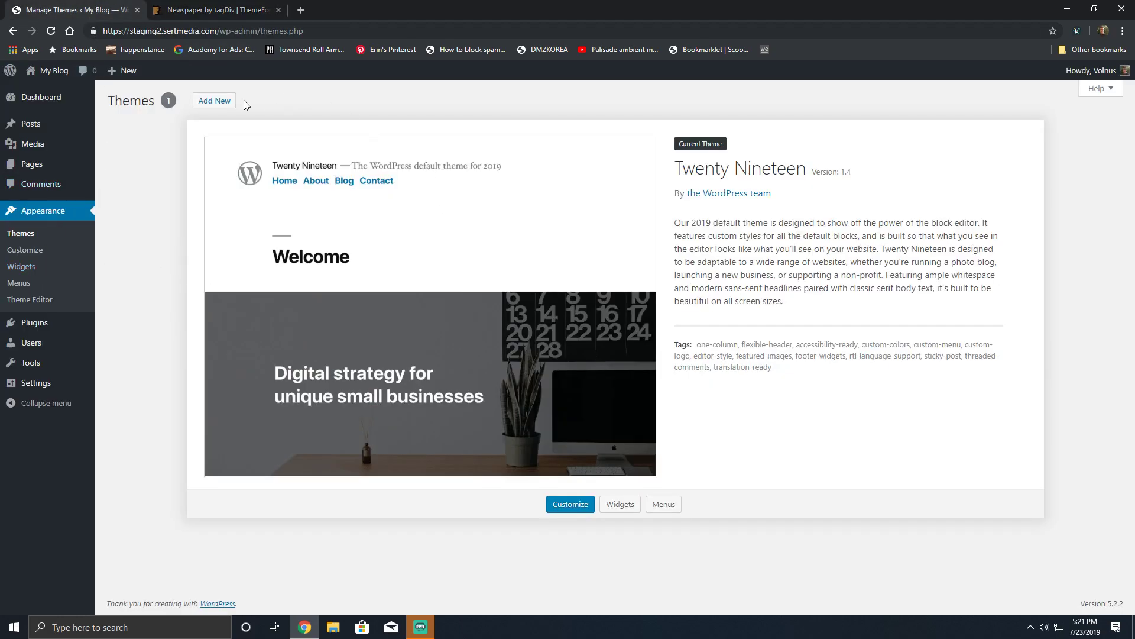
pyautogui.click(173, 5)
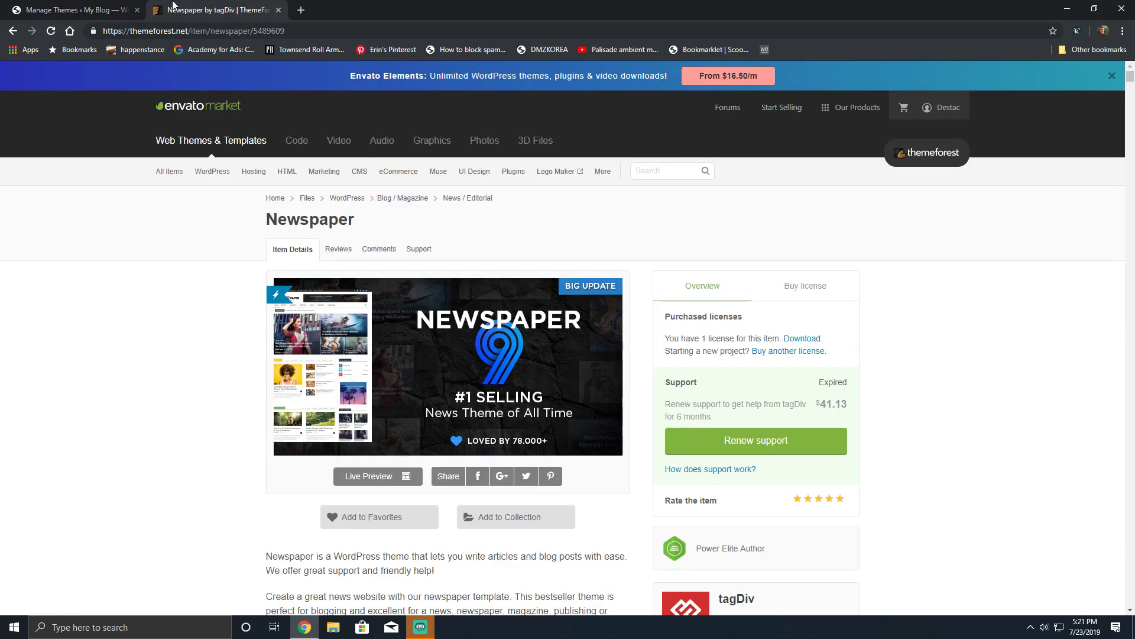
# Download the purchased Newspaper theme zip from ThemeForest and open it in File Explorer
pyautogui.click(790, 346)
pyautogui.click(1034, 595)
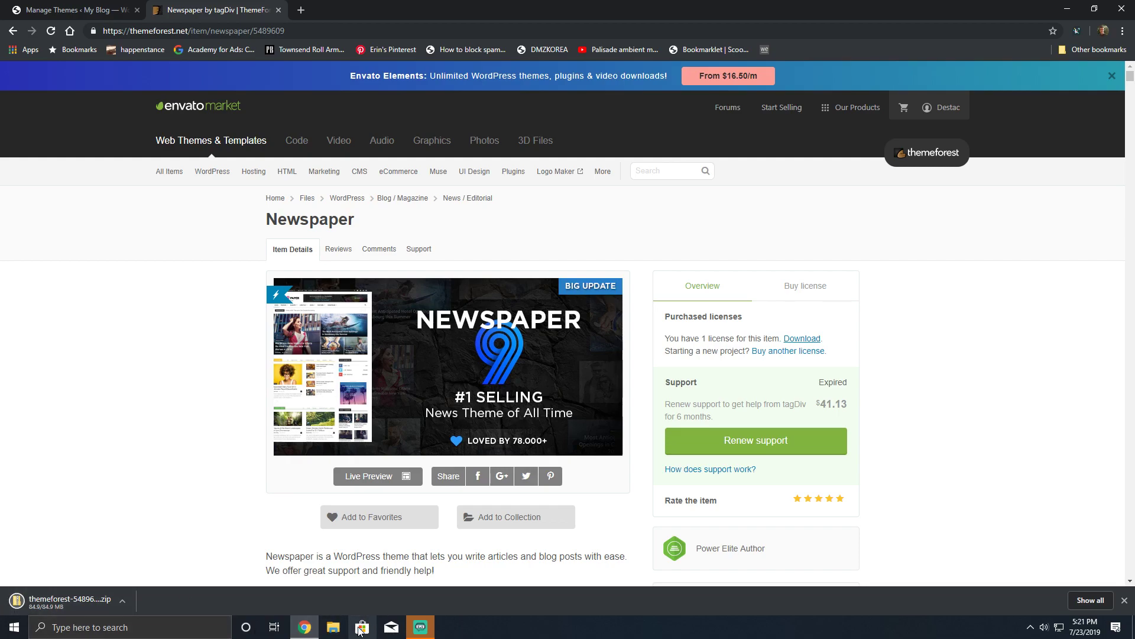
pyautogui.click(417, 567)
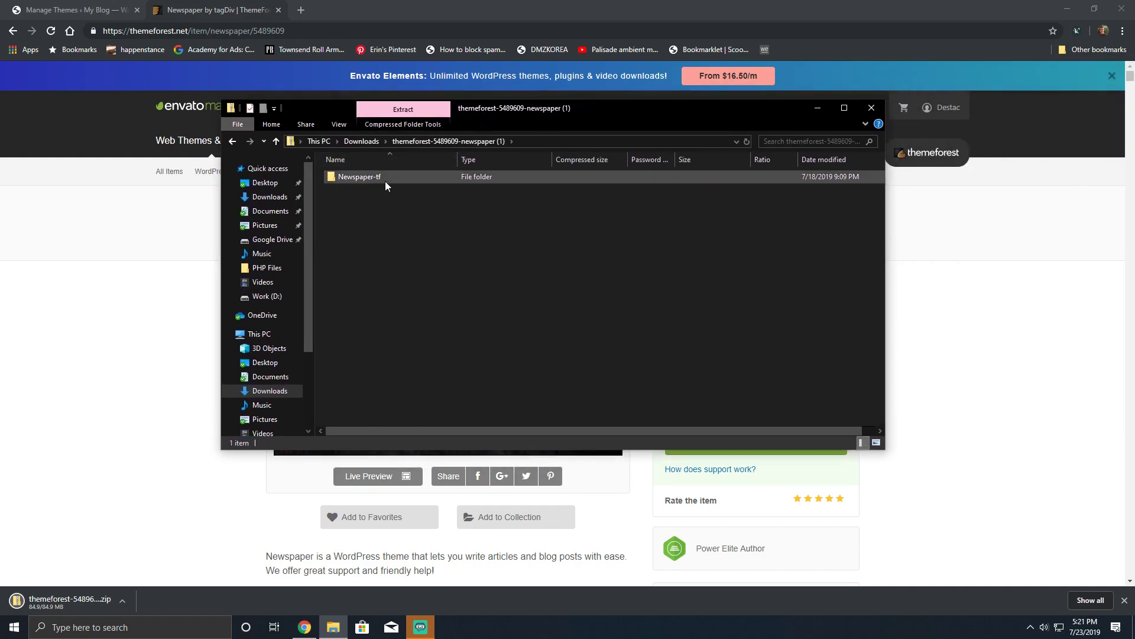
# Browse Newspaper-tf > code > Newspaper-child to inspect the child theme files
pyautogui.doubleClick(385, 181)
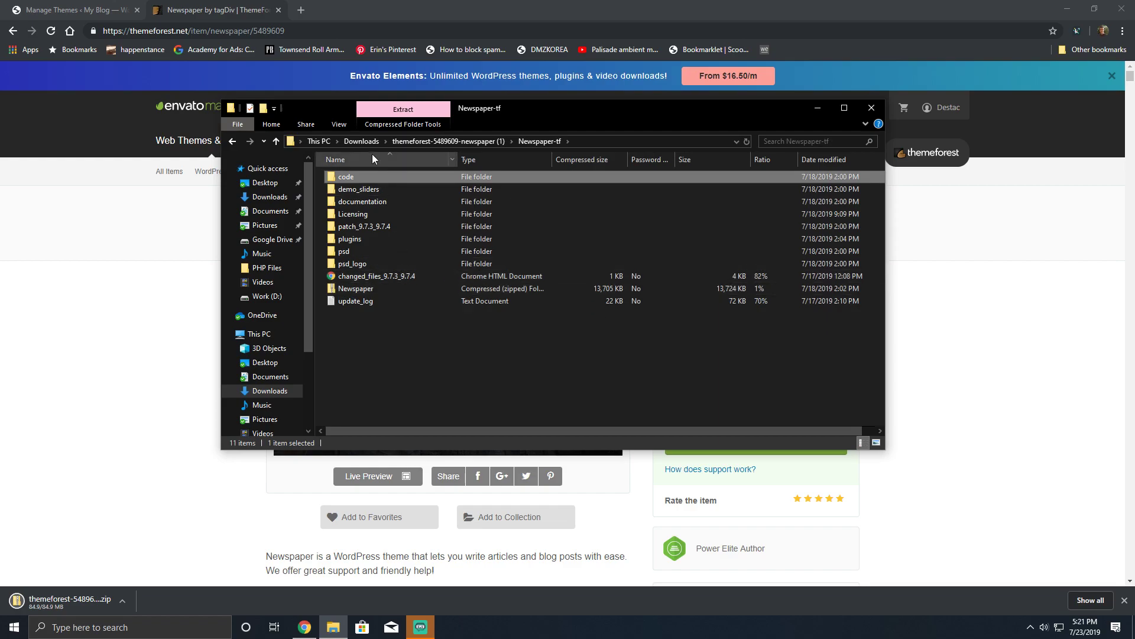
pyautogui.doubleClick(359, 177)
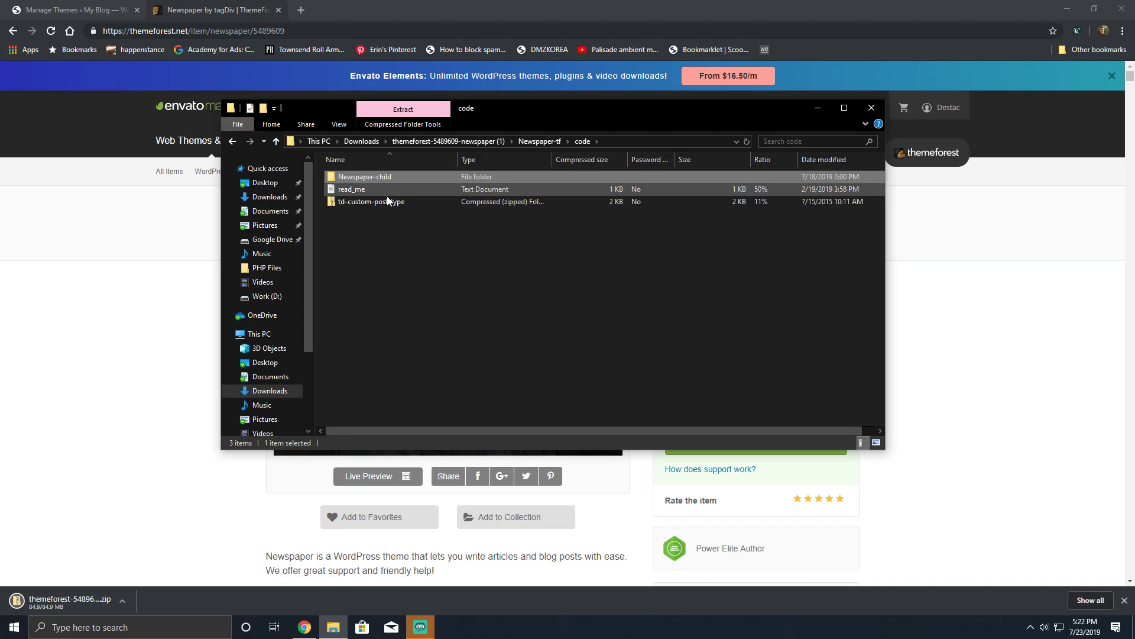
pyautogui.doubleClick(362, 177)
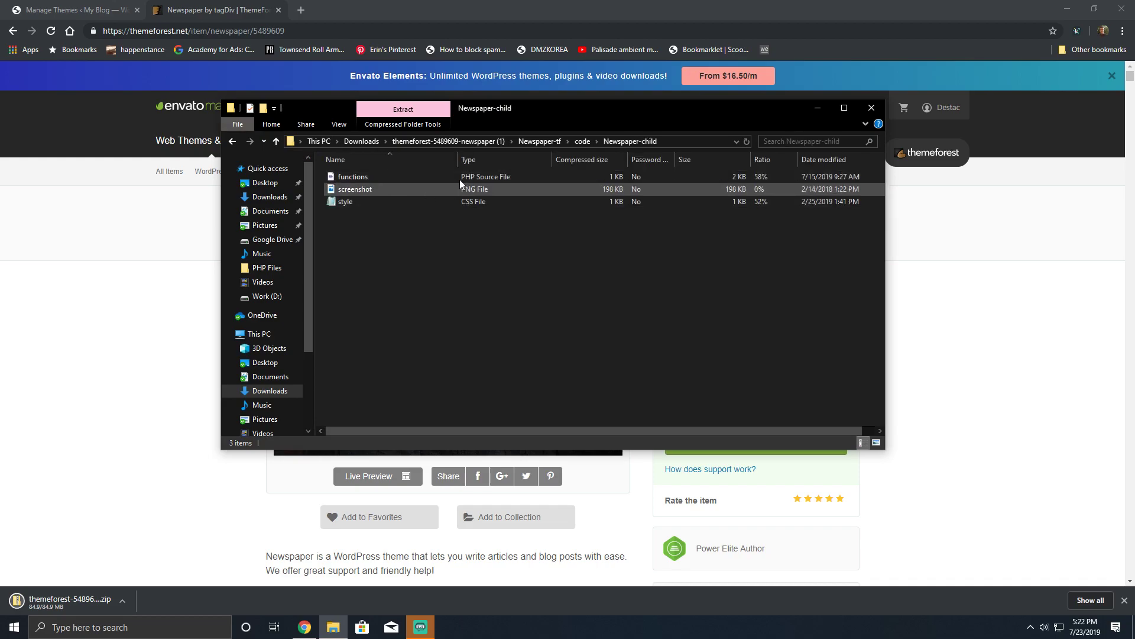
pyautogui.click(276, 141)
pyautogui.click(276, 142)
pyautogui.click(275, 142)
pyautogui.click(276, 141)
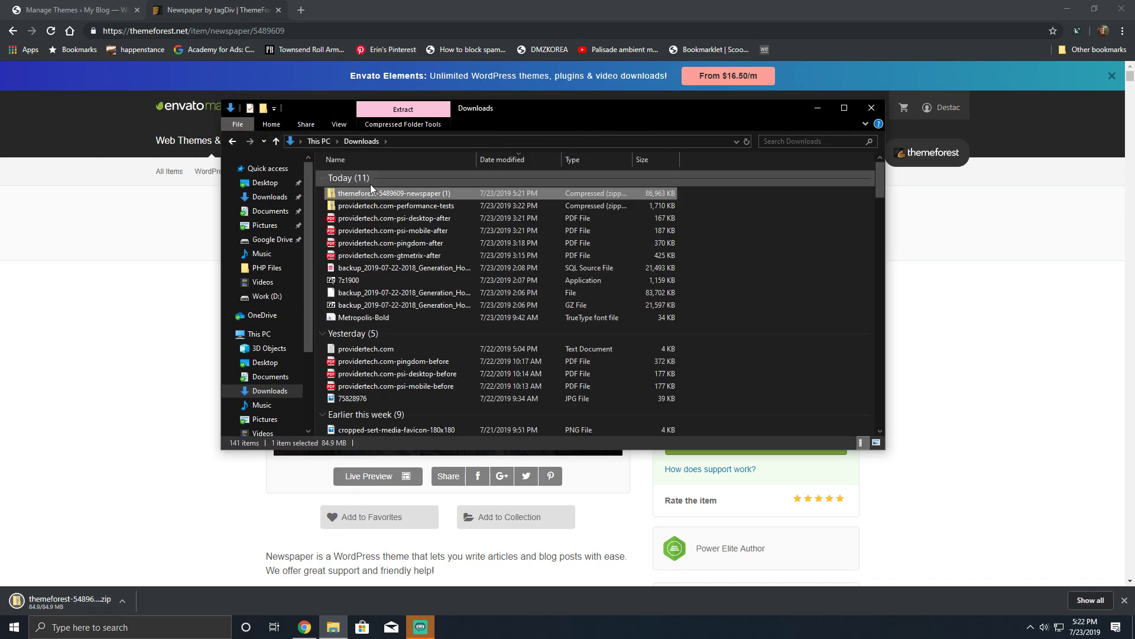
# Look inside the themeforest zip and its nested Newspaper zip, then bring up the Extract options
pyautogui.doubleClick(394, 192)
pyautogui.doubleClick(372, 178)
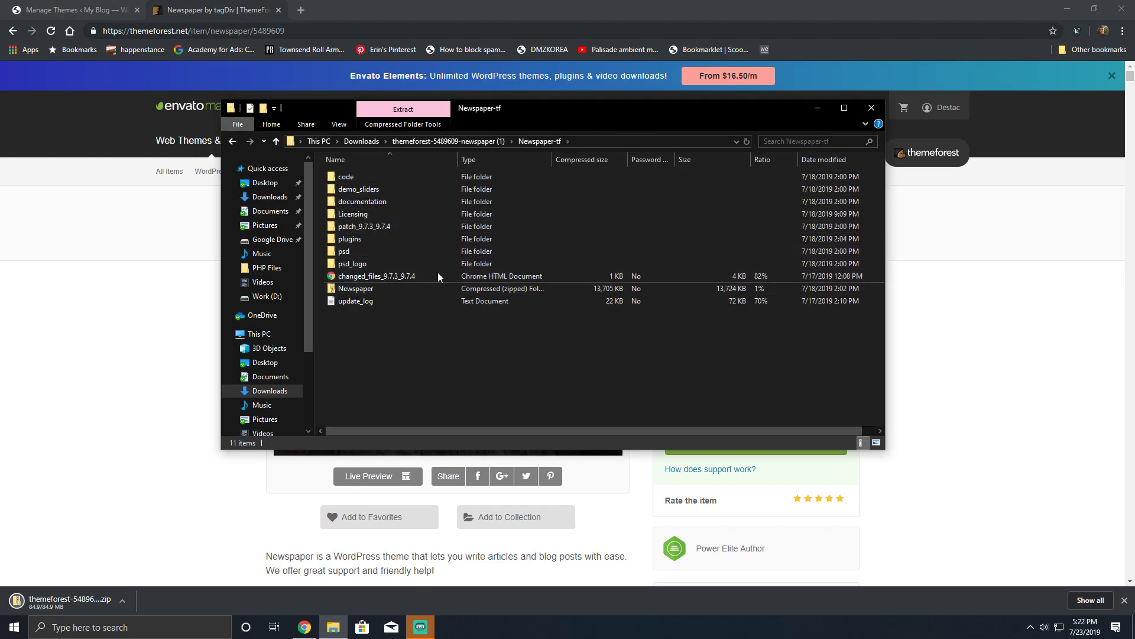
pyautogui.click(384, 288)
pyautogui.doubleClick(383, 285)
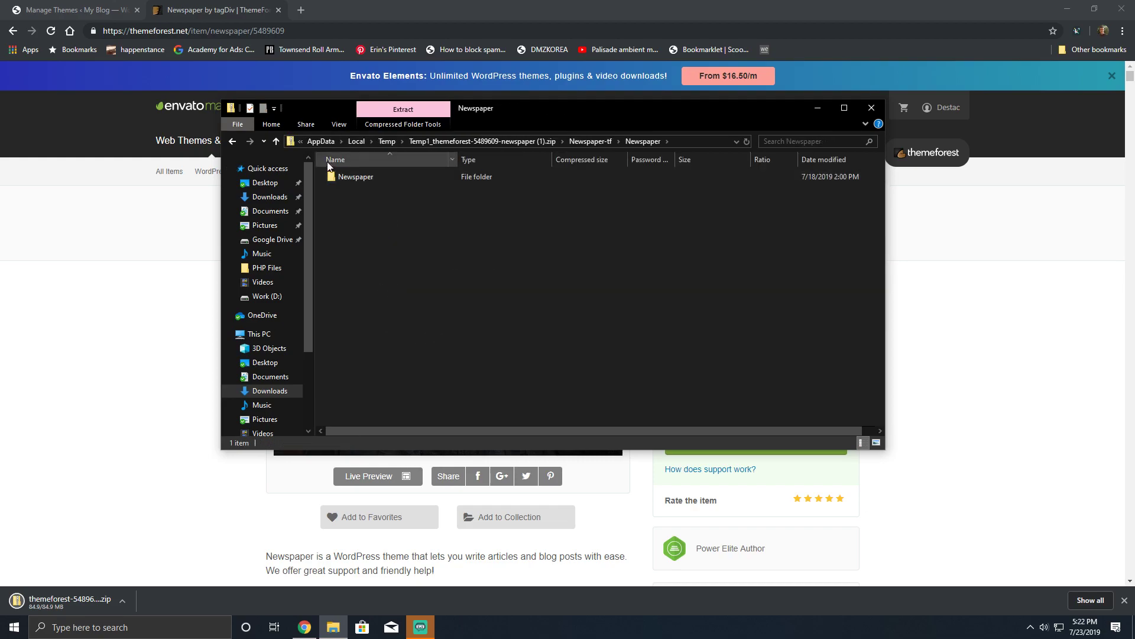
pyautogui.click(278, 145)
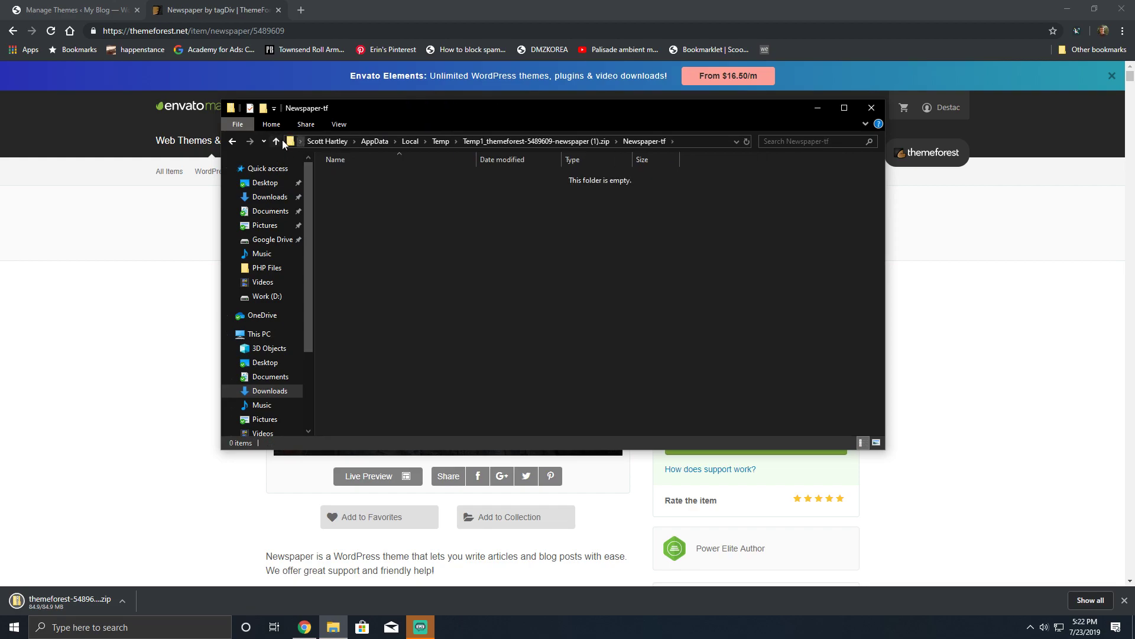
pyautogui.click(284, 199)
pyautogui.doubleClick(377, 168)
pyautogui.click(407, 127)
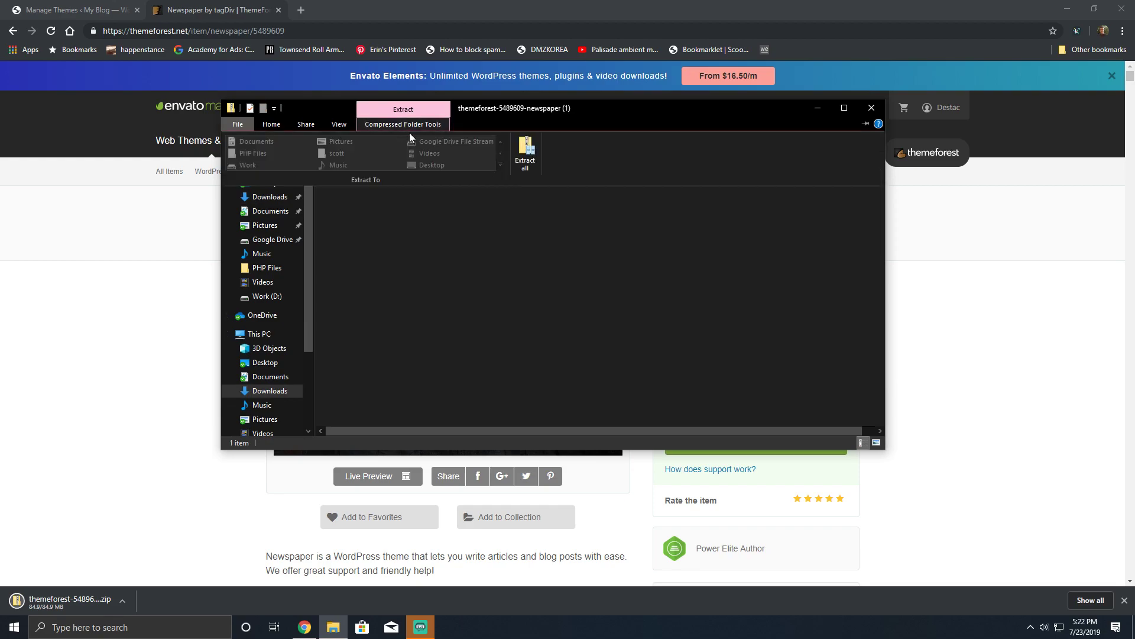
# Extract the whole theme zip into Downloads and select Newspaper.zip in the extracted Newspaper-tf folder
pyautogui.click(524, 152)
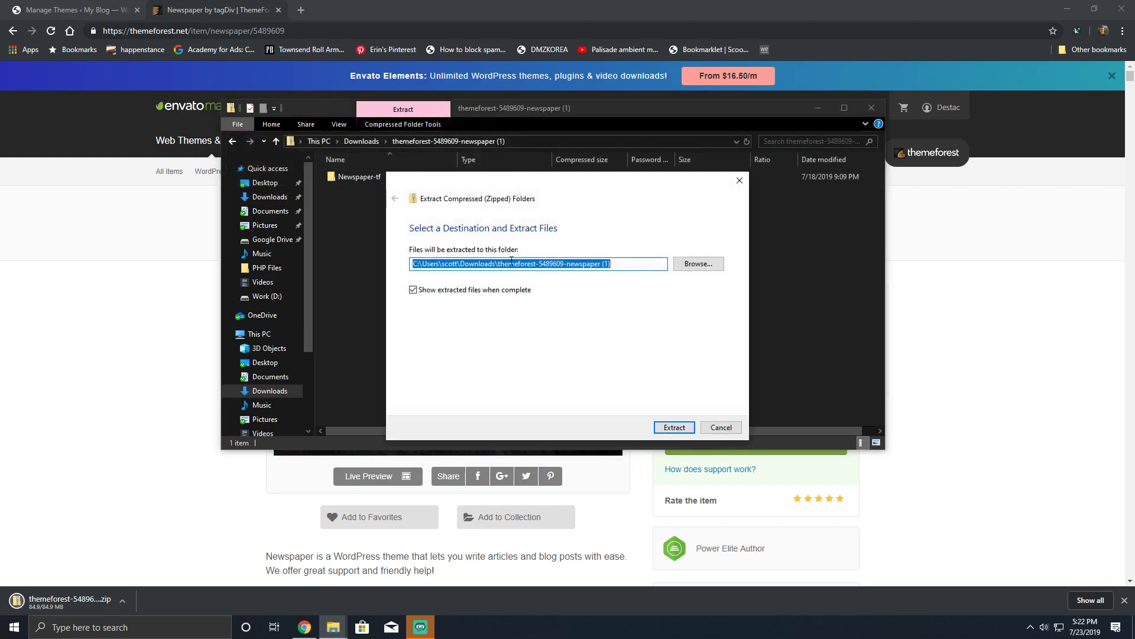
pyautogui.click(674, 428)
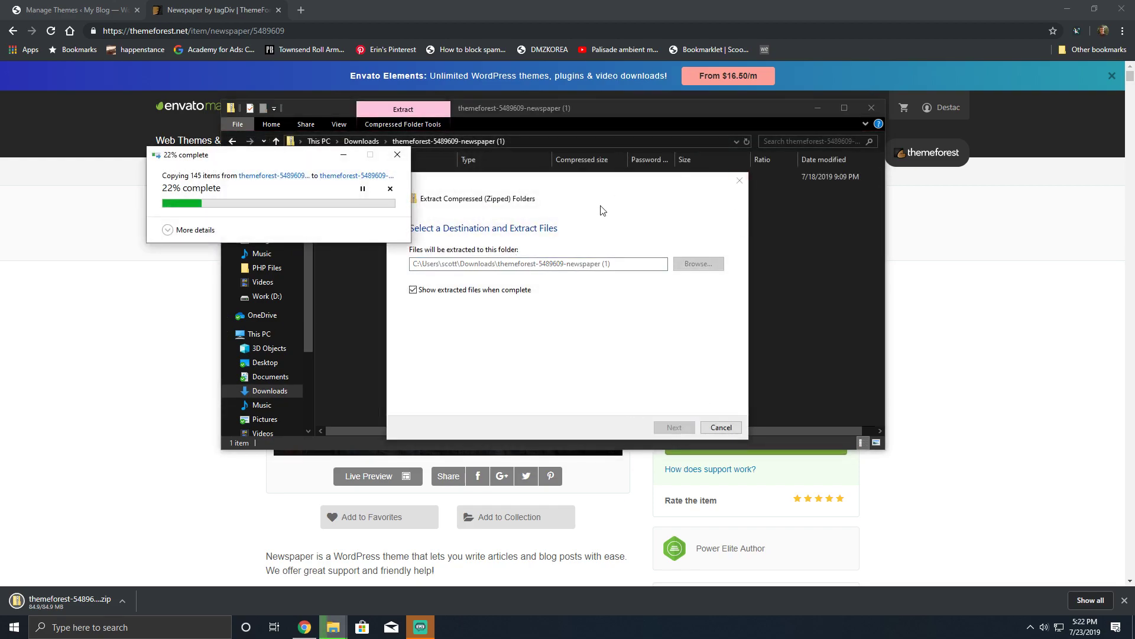
pyautogui.click(874, 107)
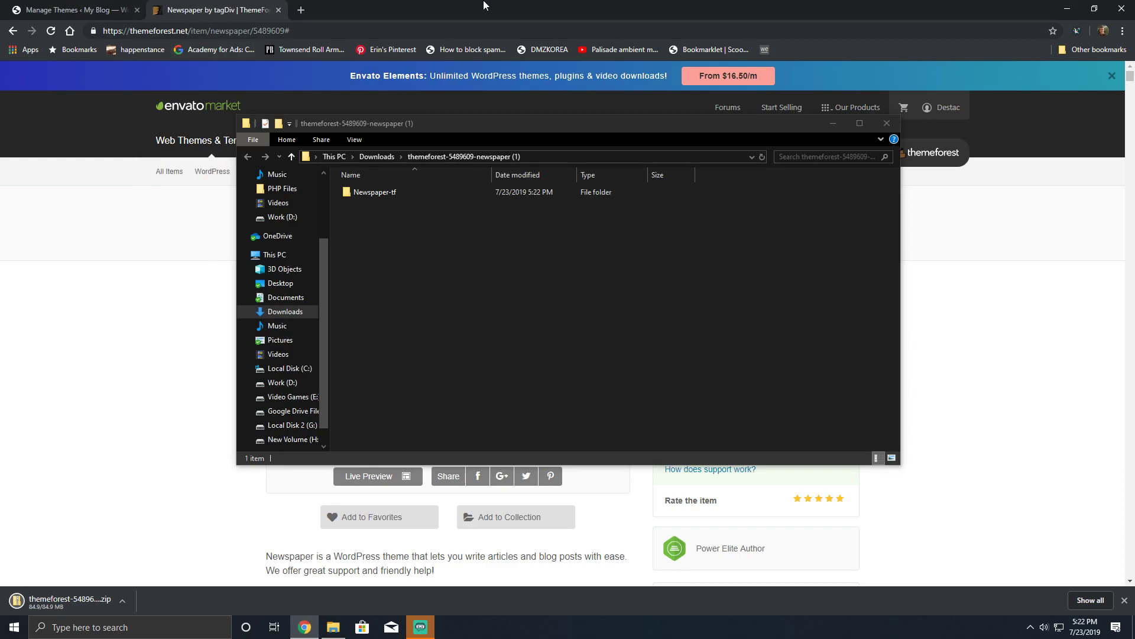
pyautogui.doubleClick(379, 192)
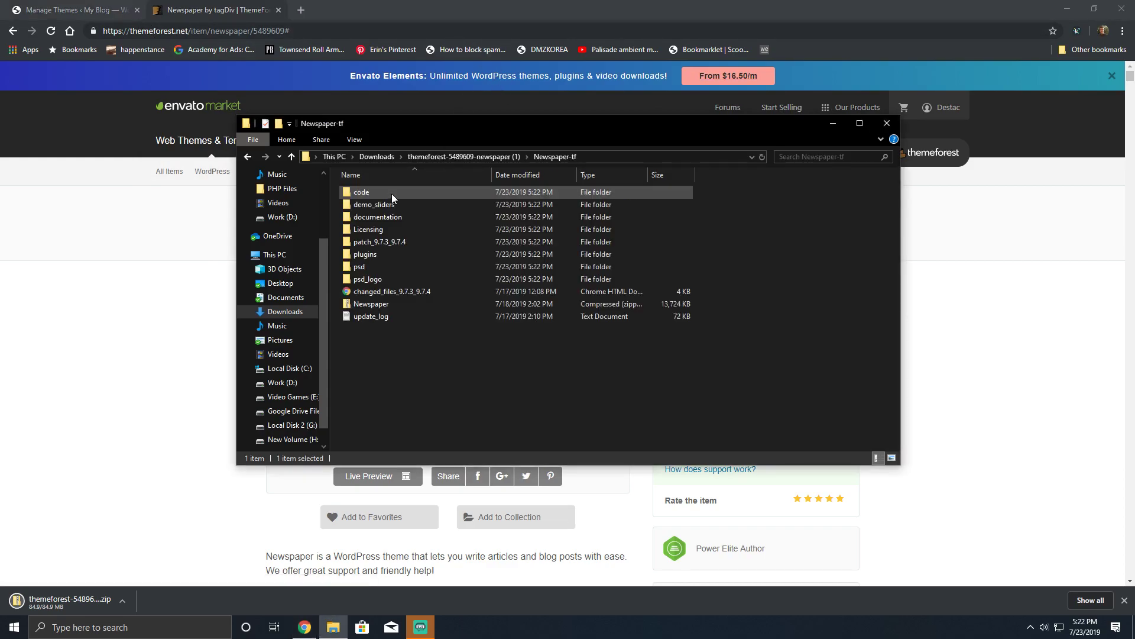
pyautogui.click(416, 307)
# Upload Newspaper.zip through Themes > Add New > Upload Theme and install it
pyautogui.click(112, 8)
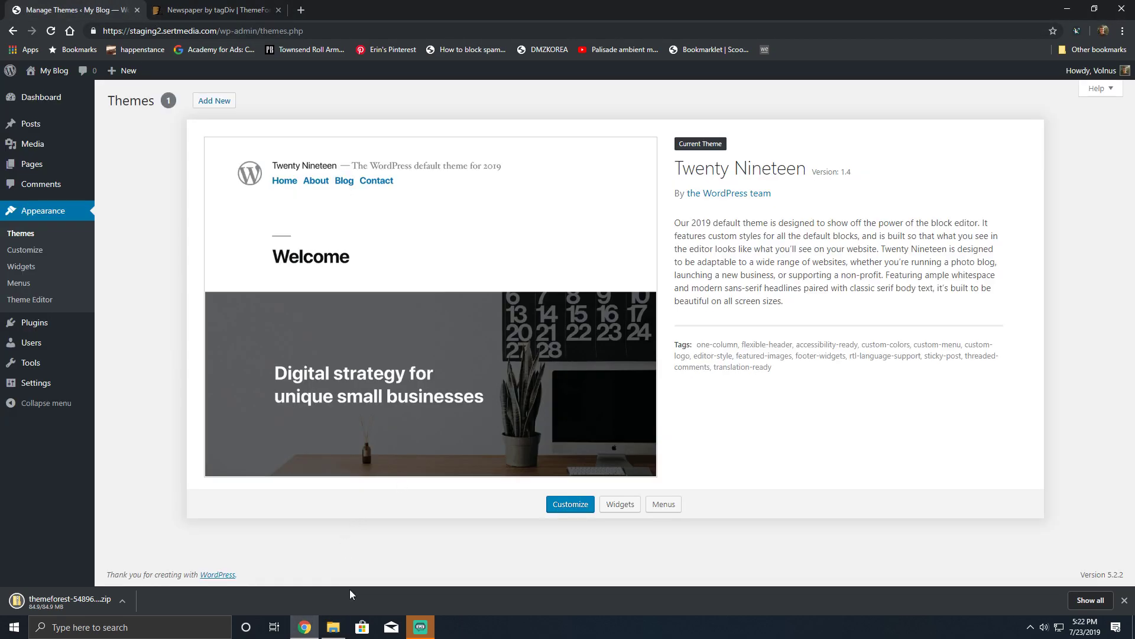
pyautogui.click(213, 101)
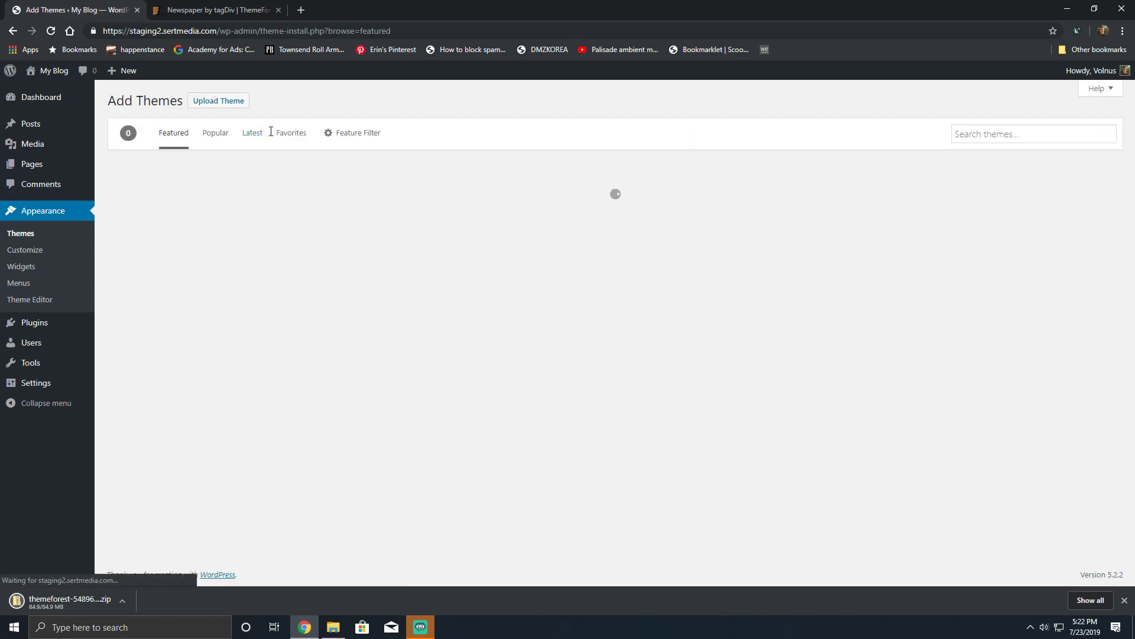
pyautogui.click(218, 101)
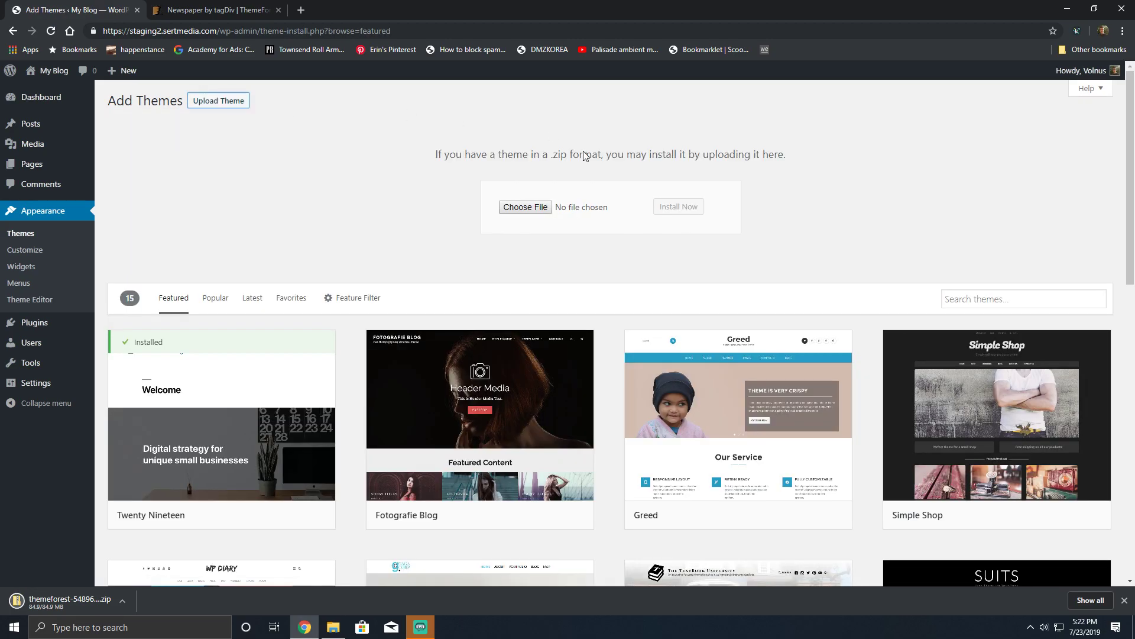
pyautogui.click(333, 627)
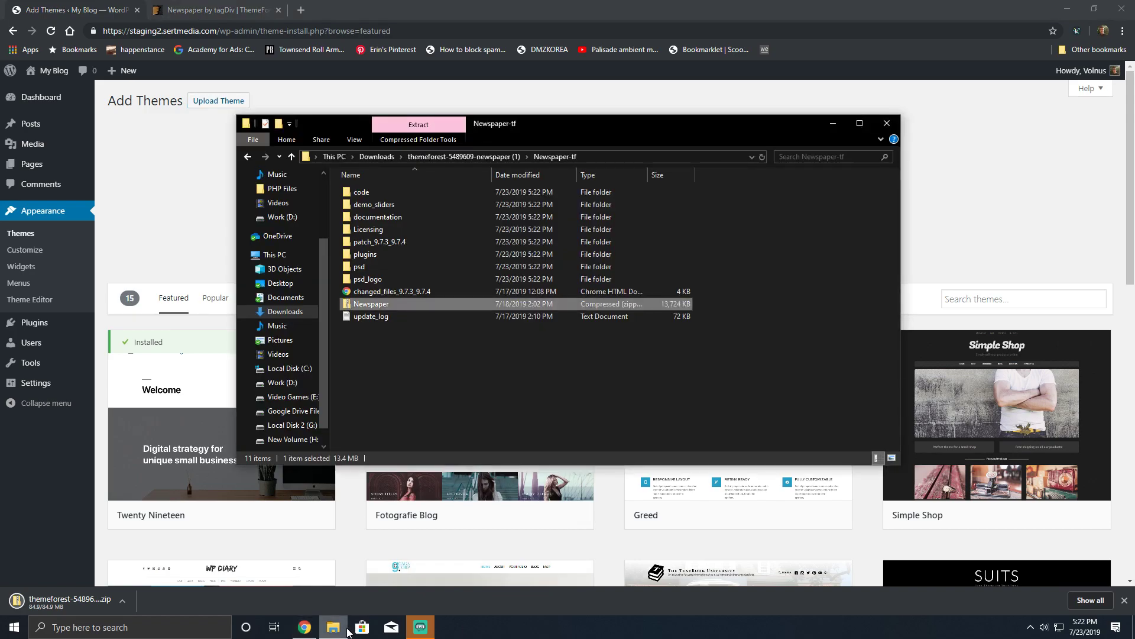
pyautogui.moveTo(551, 123); pyautogui.dragTo(930, 38)
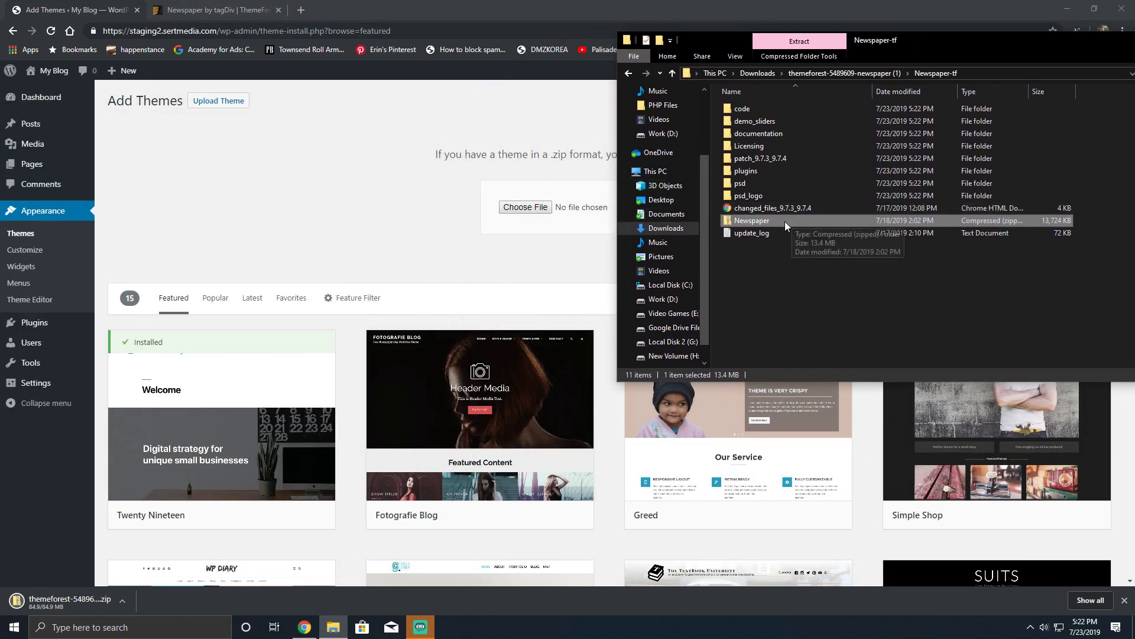
pyautogui.moveTo(780, 221); pyautogui.dragTo(563, 219)
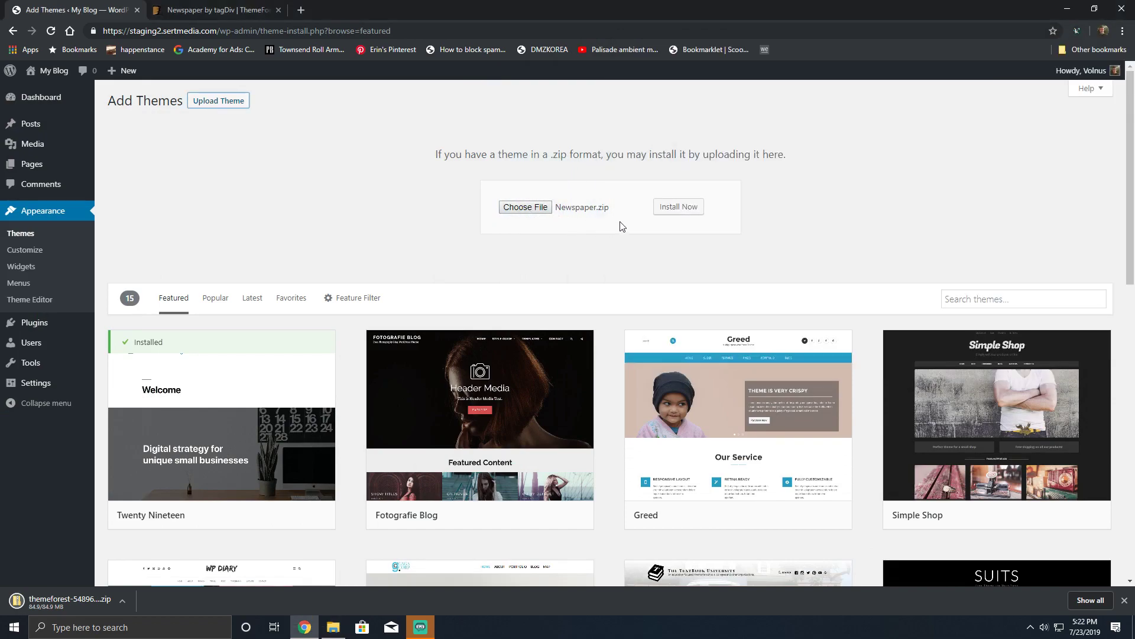
pyautogui.click(674, 207)
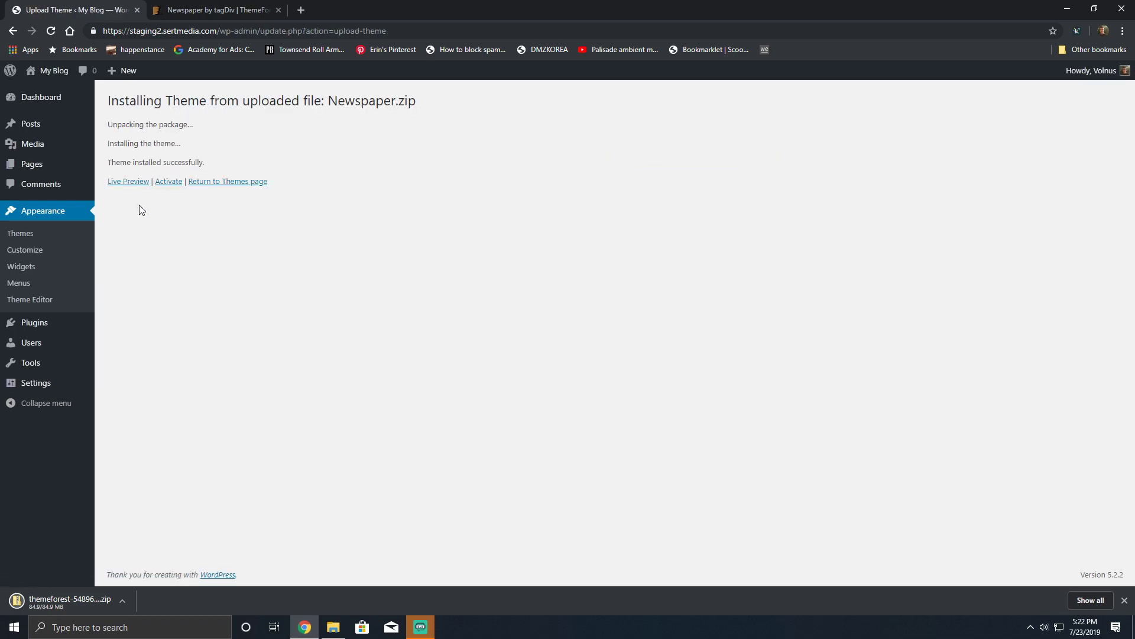
# Compress the Newspaper-child folder in the code folder into a Newspaper-child zip with the default name
pyautogui.click(50, 239)
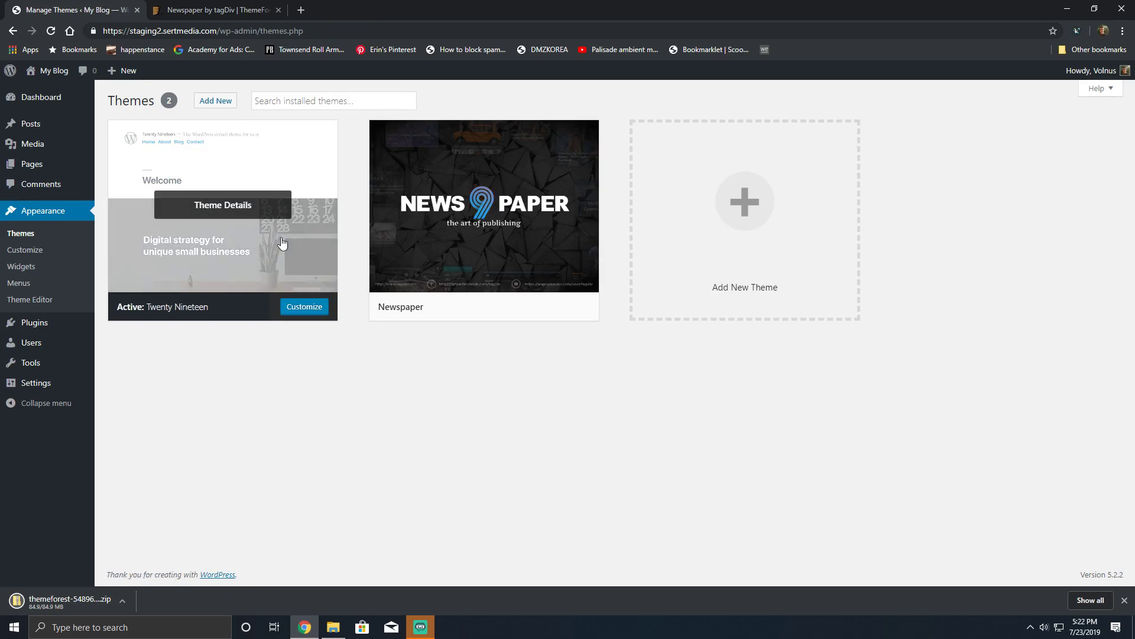
pyautogui.click(342, 624)
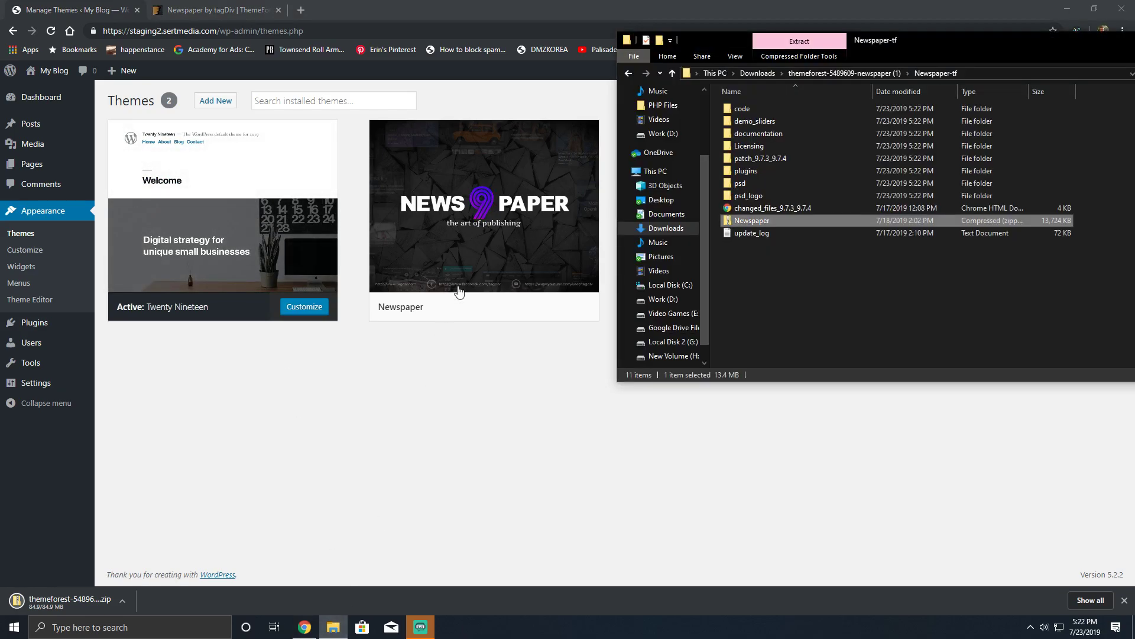
pyautogui.doubleClick(743, 109)
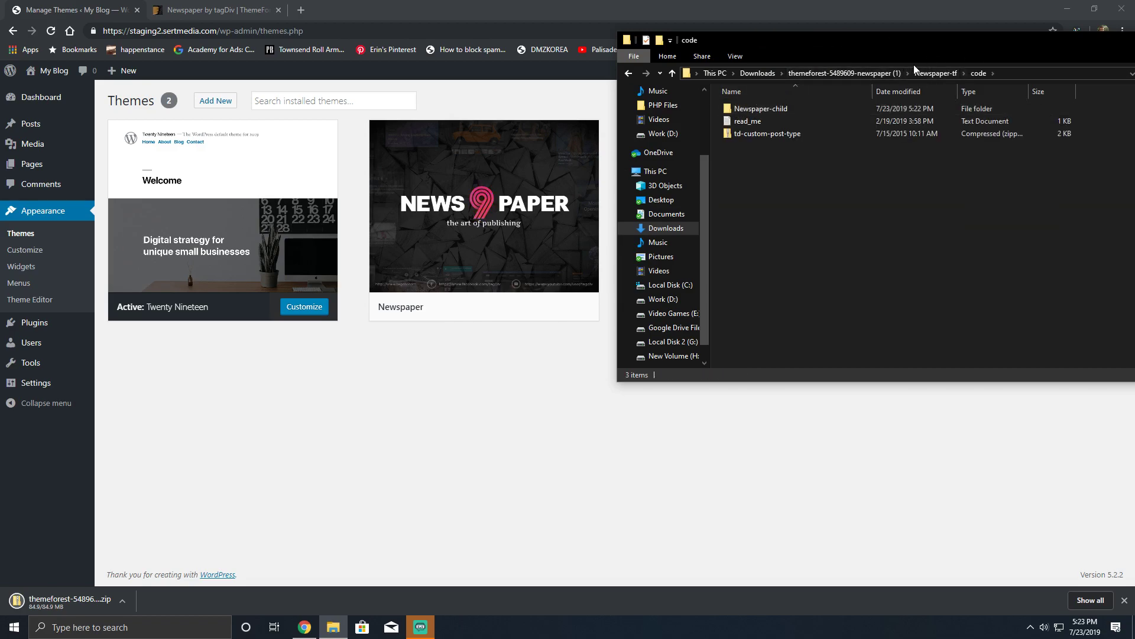
pyautogui.doubleClick(816, 107)
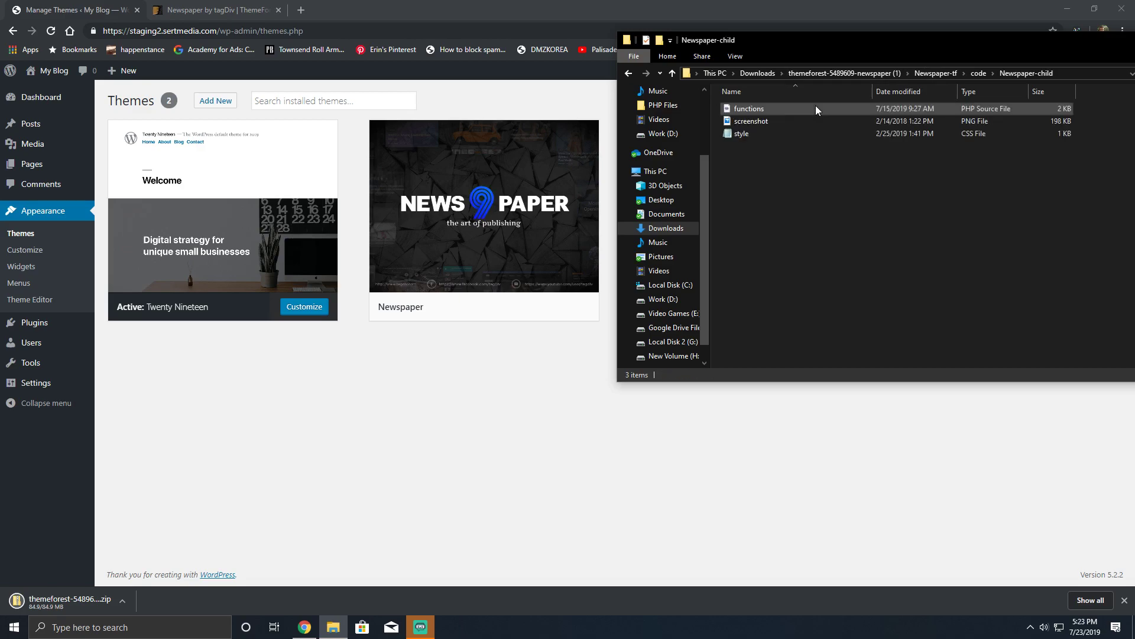
pyautogui.click(672, 74)
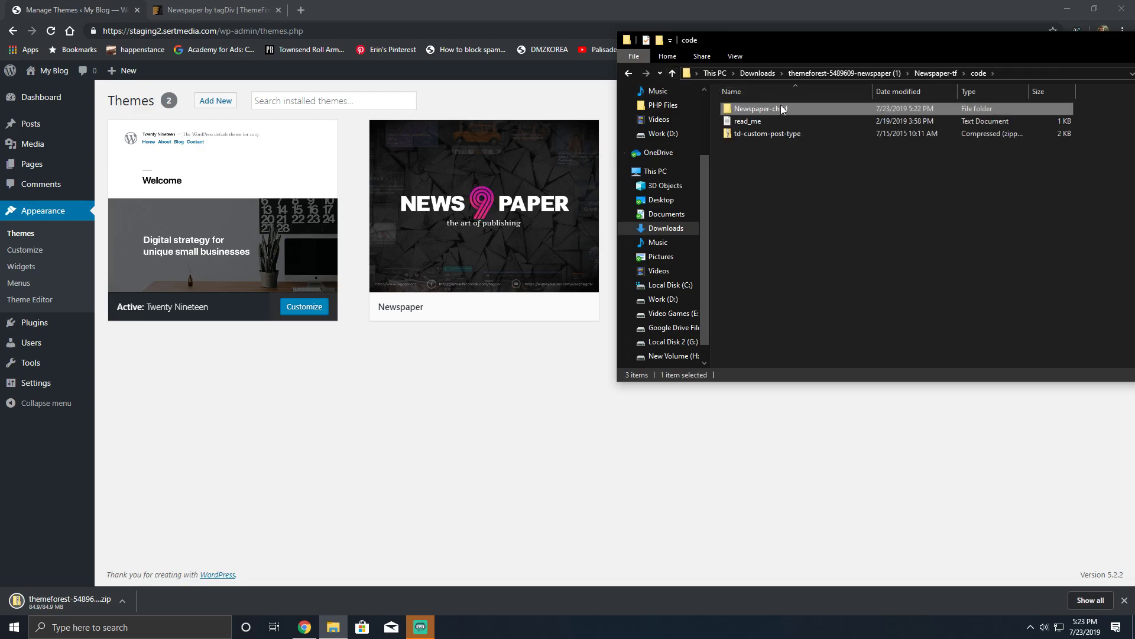
pyautogui.rightClick(781, 107)
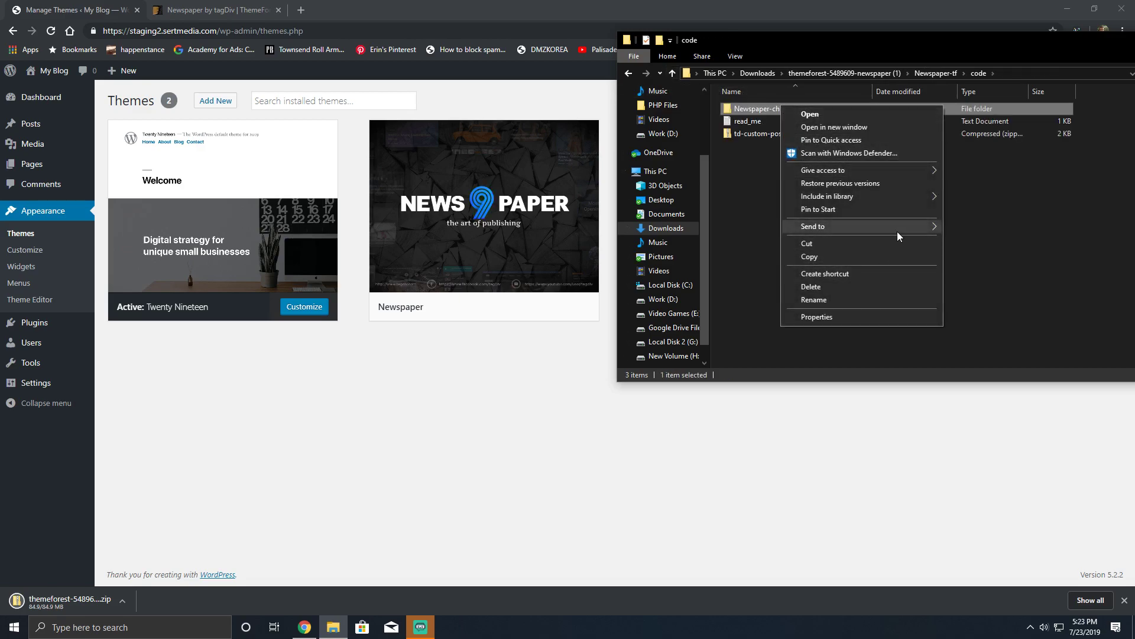
pyautogui.moveTo(896, 229)
pyautogui.click(992, 240)
pyautogui.click(887, 266)
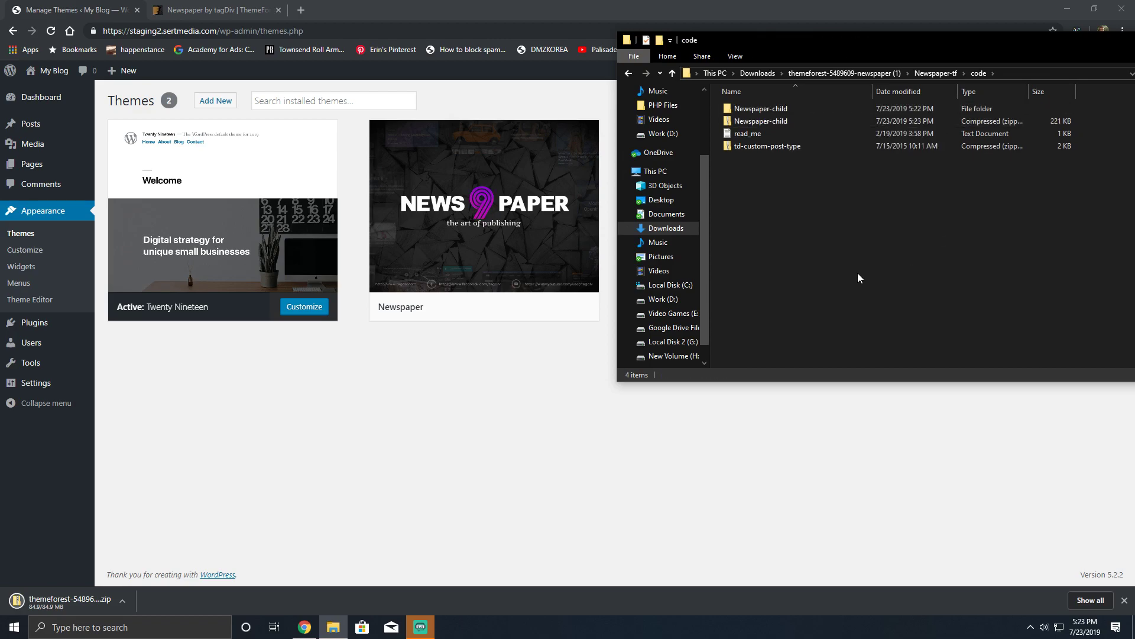
# Upload Newspaper-child.zip as a new theme and install it, with parent Newspaper 9.7.4 detected
pyautogui.click(219, 97)
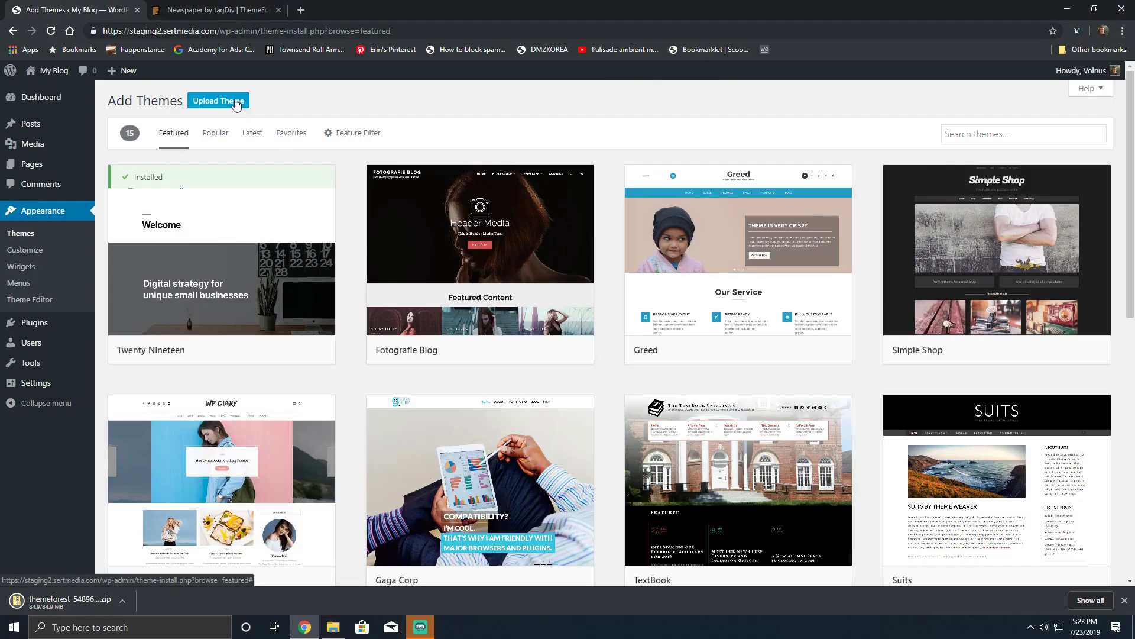
pyautogui.click(238, 103)
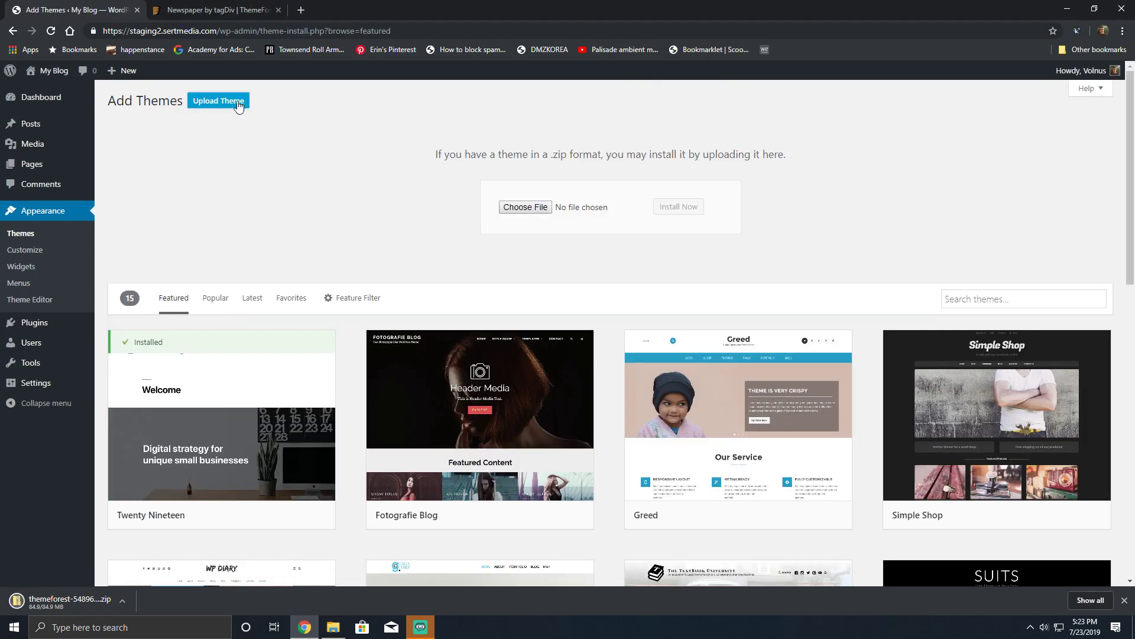
pyautogui.click(333, 627)
pyautogui.click(768, 121)
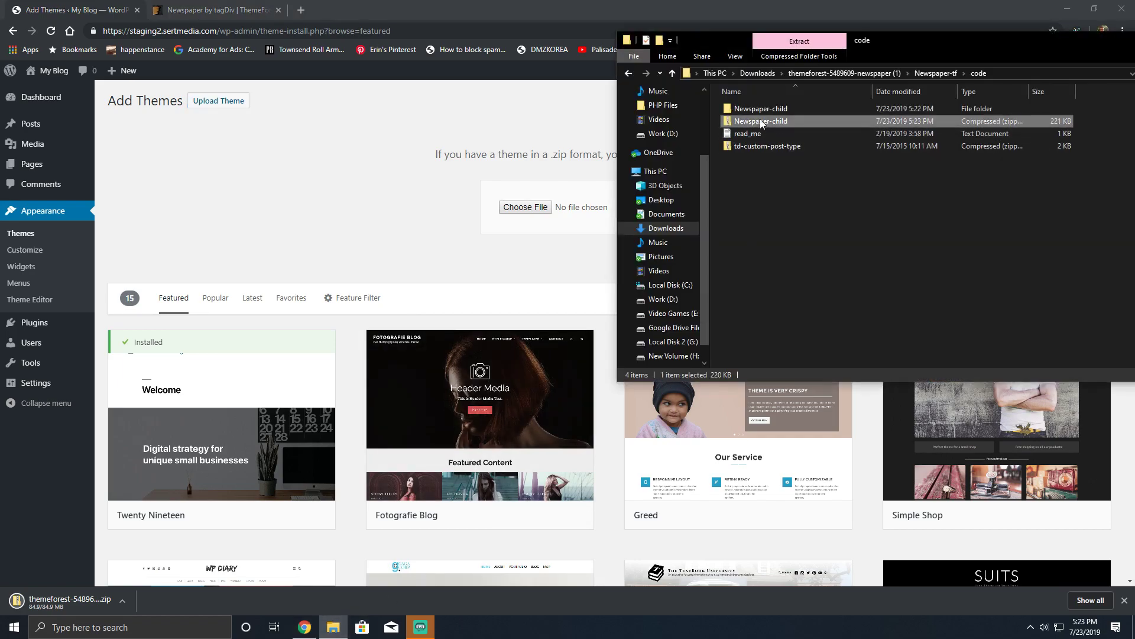
pyautogui.moveTo(768, 120); pyautogui.dragTo(520, 209)
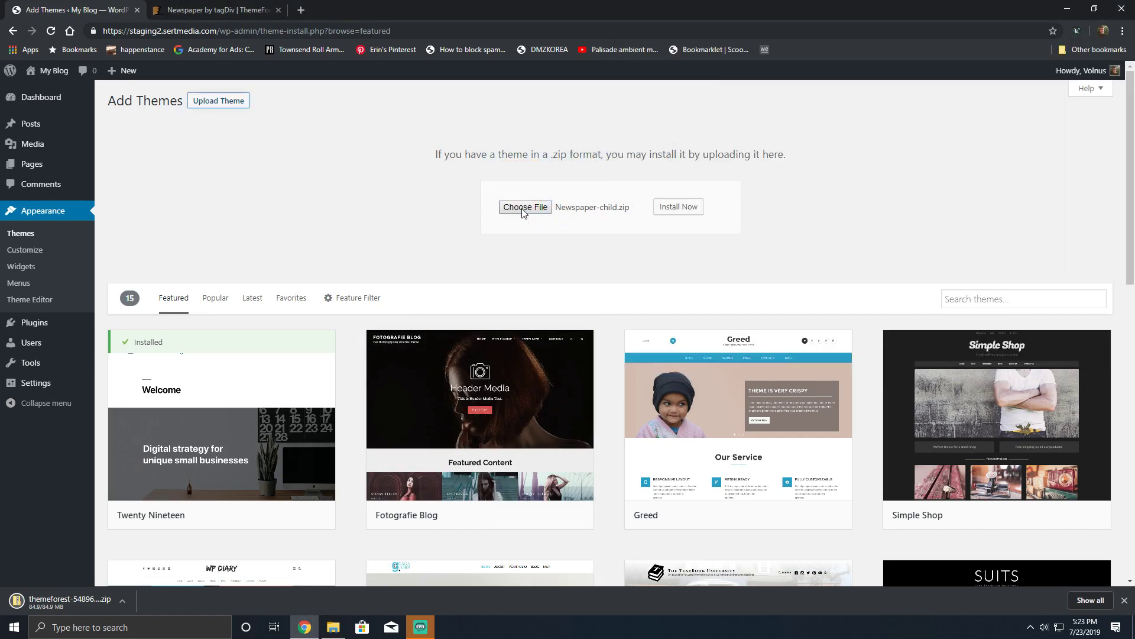
pyautogui.click(695, 208)
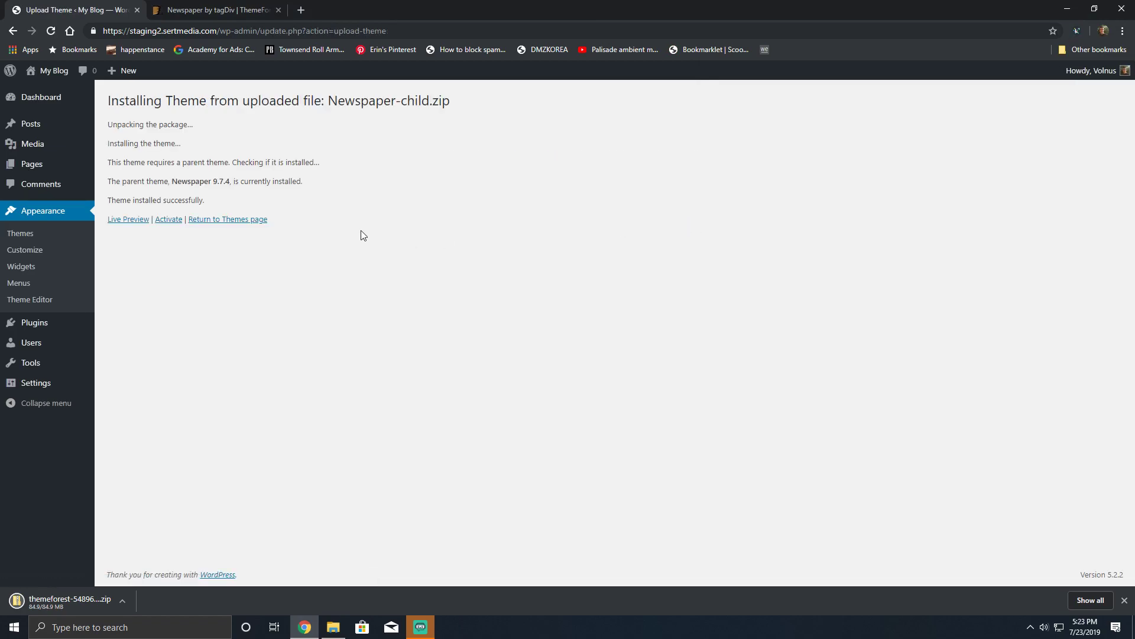
# Activate the Newspaper child theme and install the tagDiv Composer, Cloud Library and Social Counter plugins
pyautogui.click(167, 220)
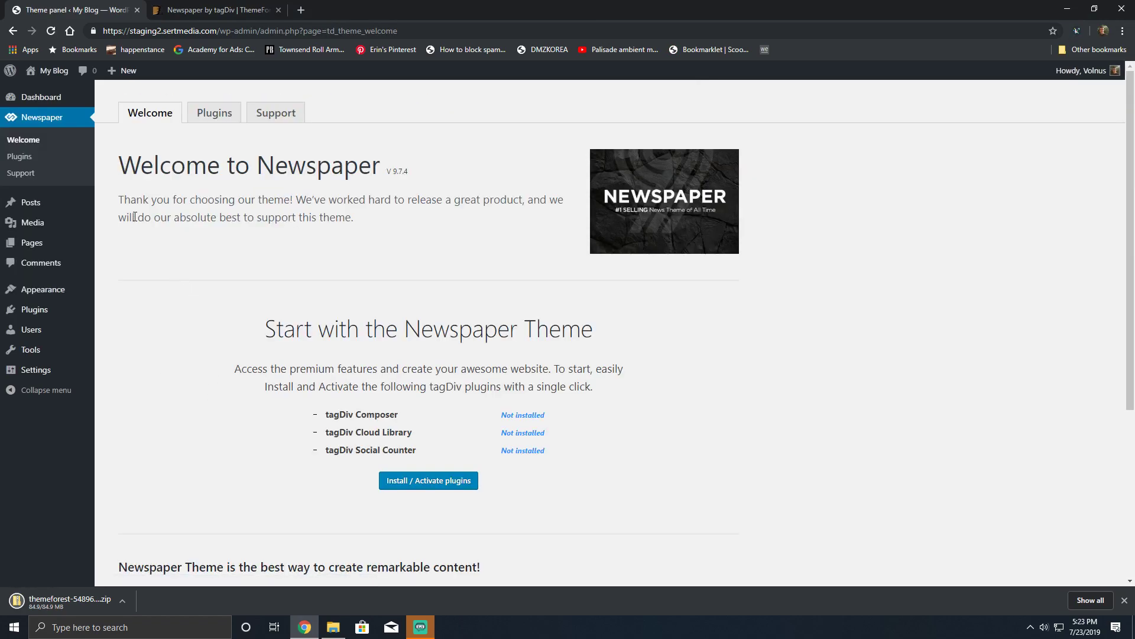
pyautogui.scroll(-3, 254, 177)
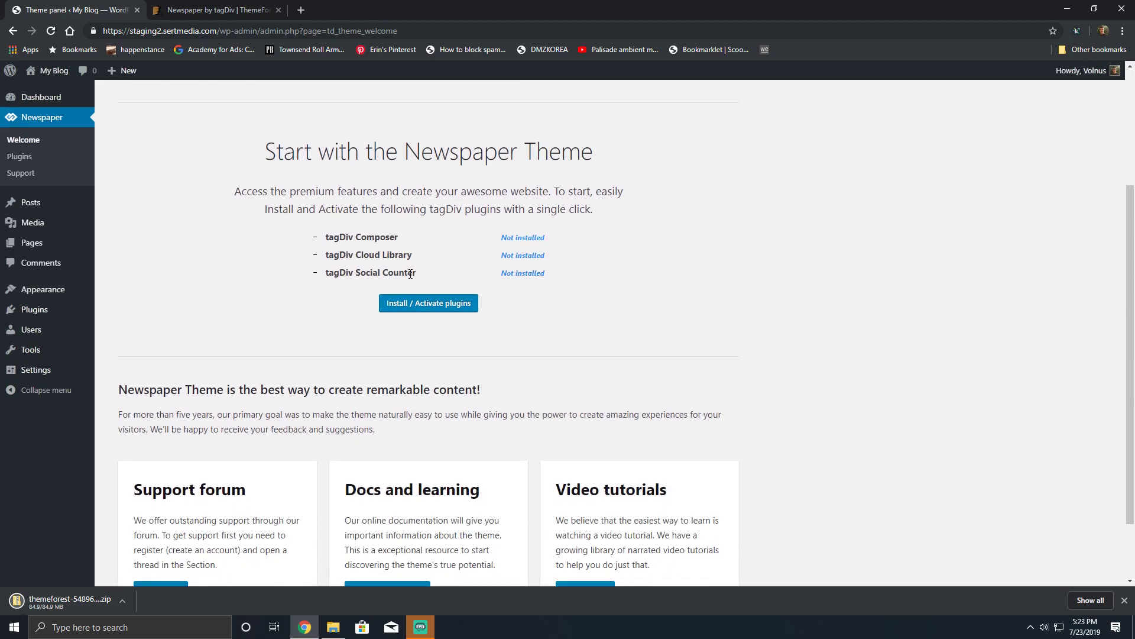
pyautogui.click(421, 303)
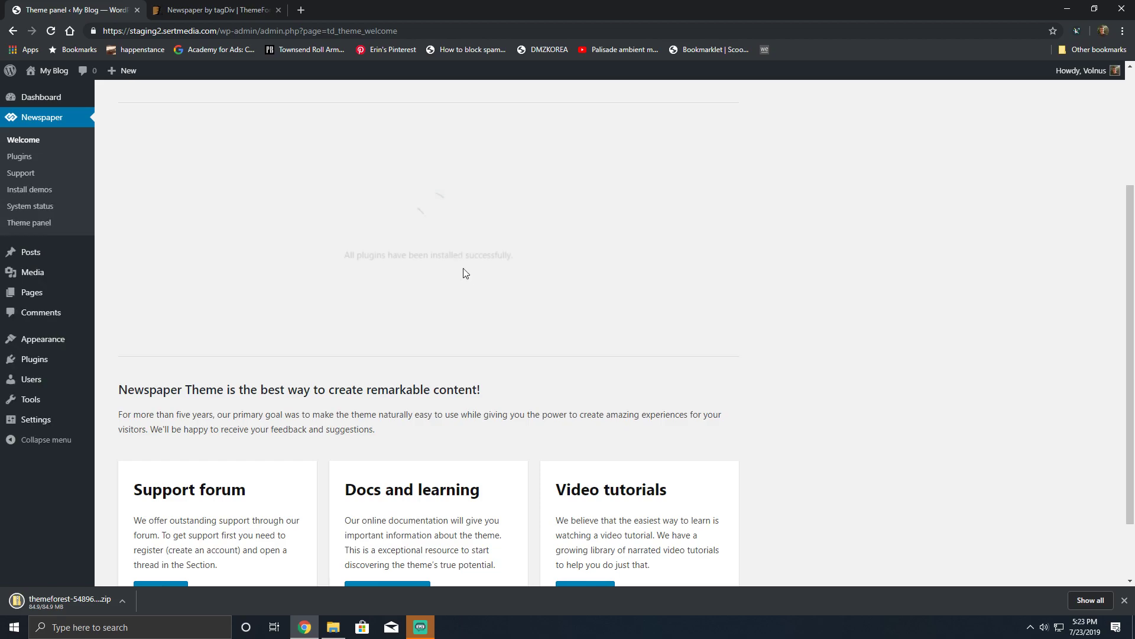
pyautogui.scroll(3, 166, 288)
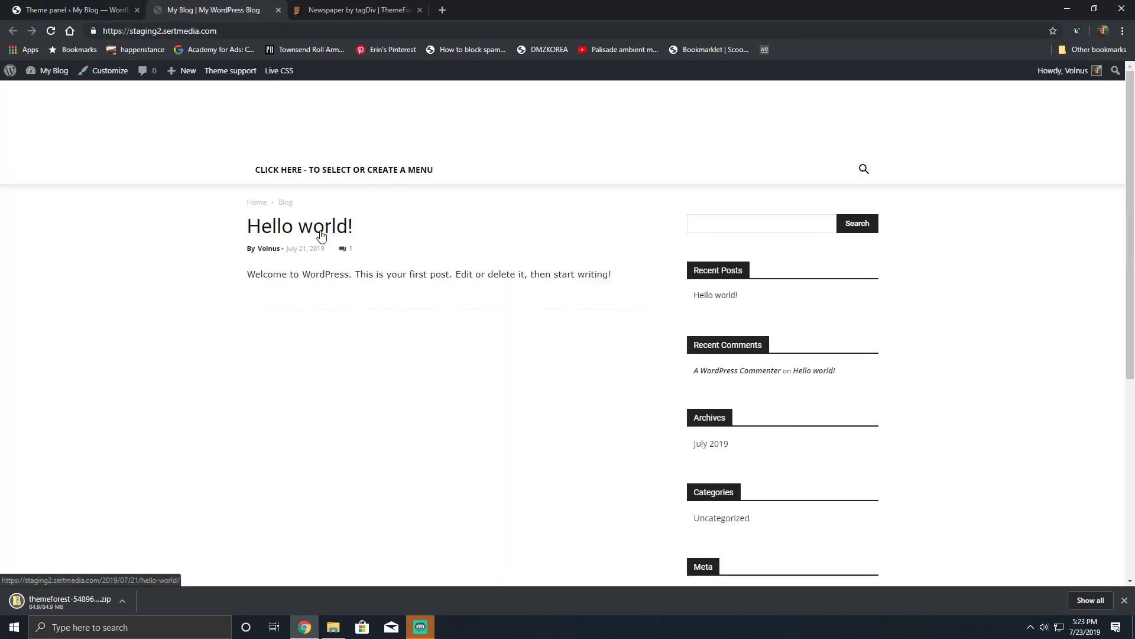
pyautogui.click(349, 227)
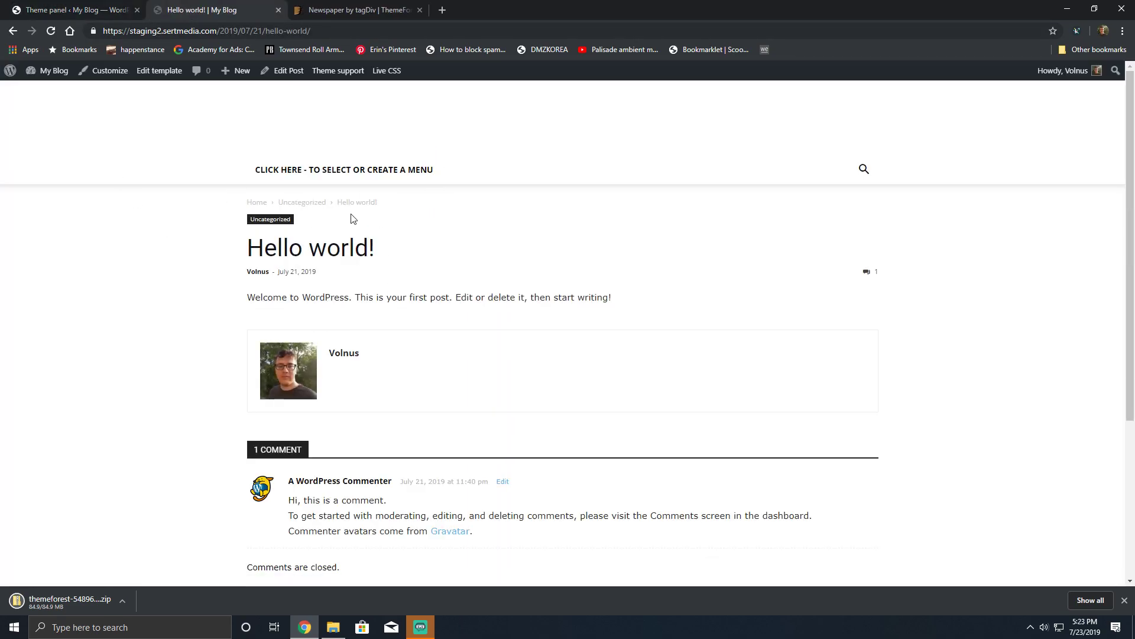
pyautogui.scroll(-4, 352, 218)
pyautogui.scroll(4, 335, 233)
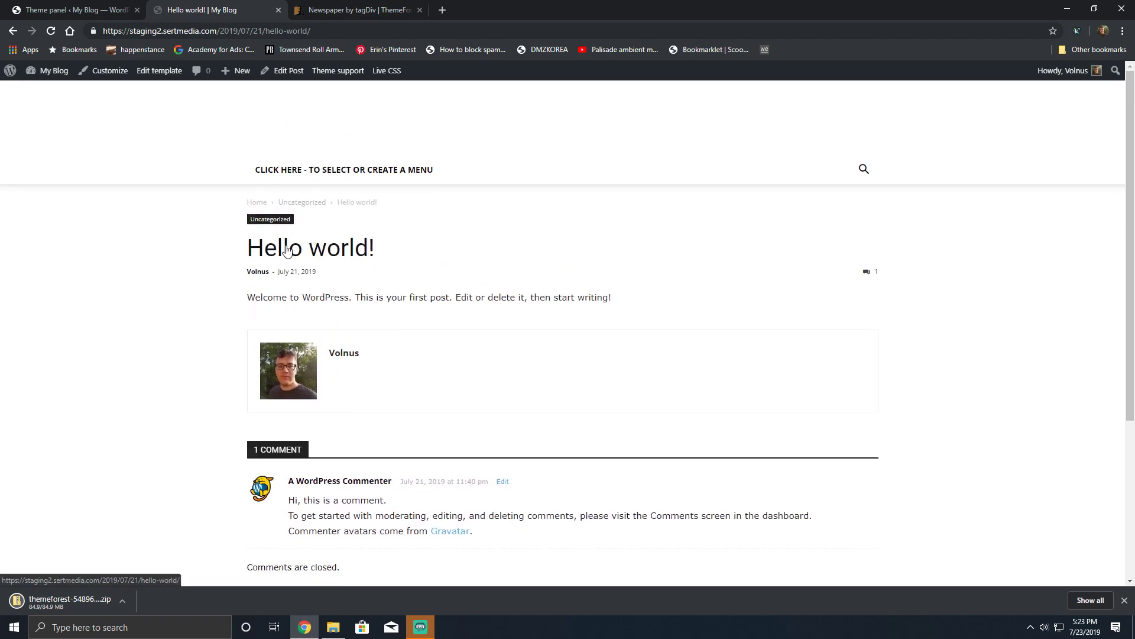
pyautogui.click(257, 202)
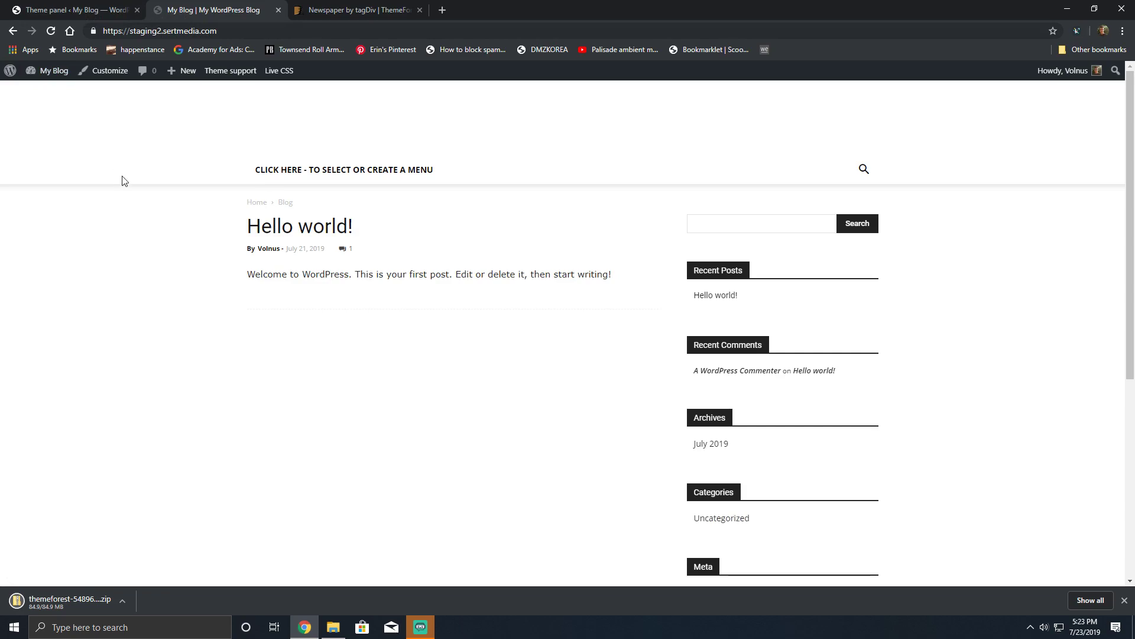
pyautogui.doubleClick(130, 156)
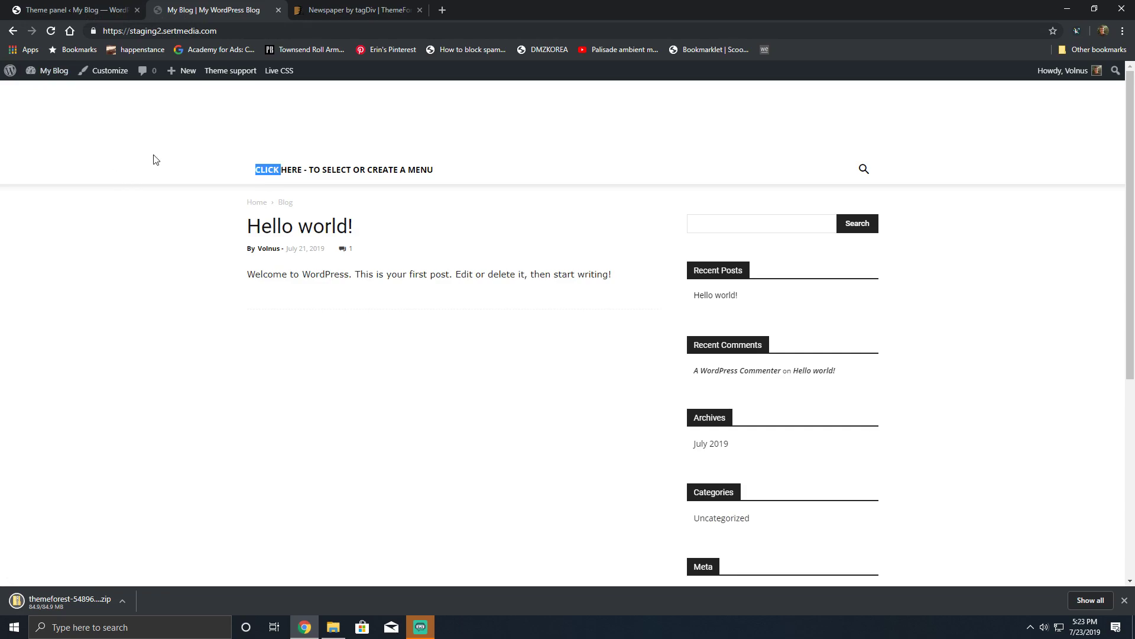